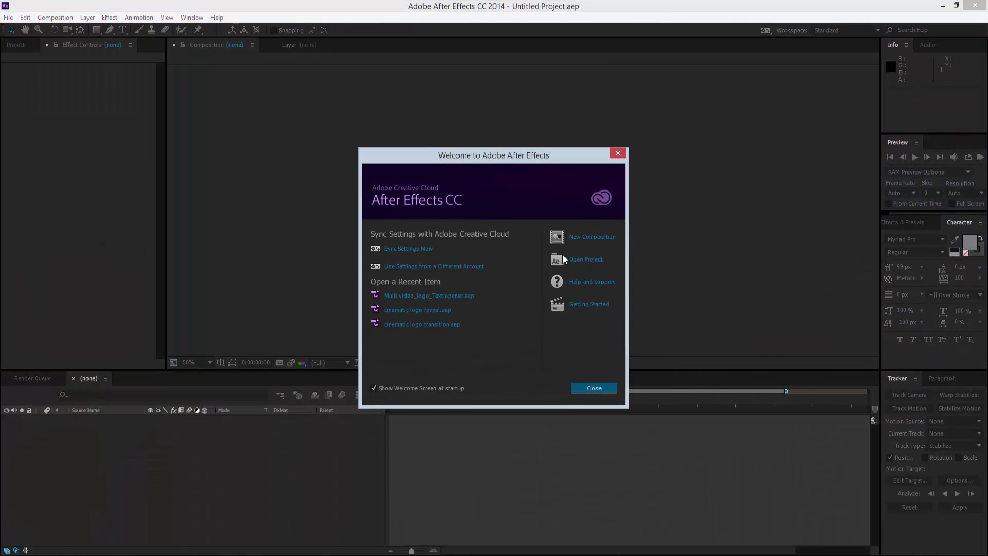
# Create a new composition with the HDTV 1080 29.97 preset and a duration of 0;00;10;01
pyautogui.click(580, 238)
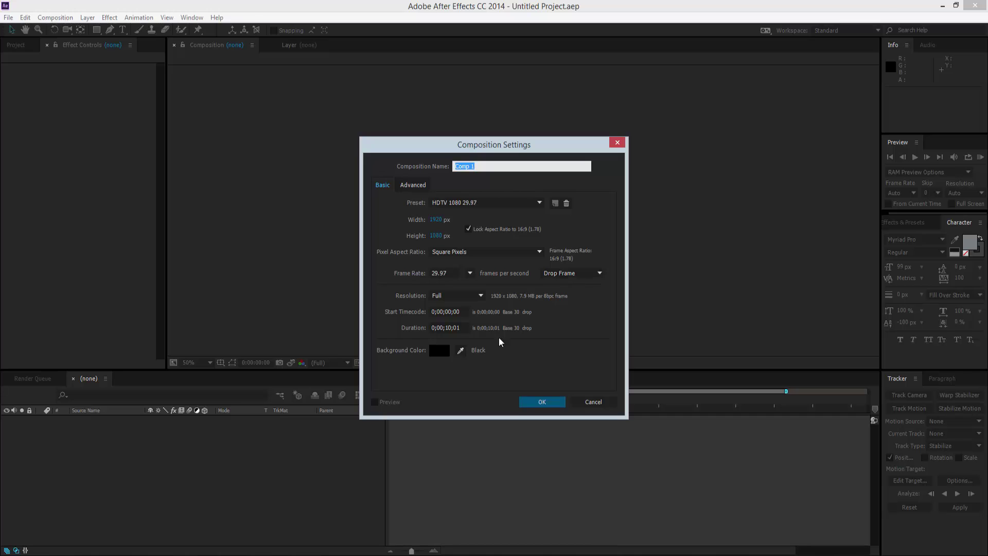
pyautogui.click(541, 403)
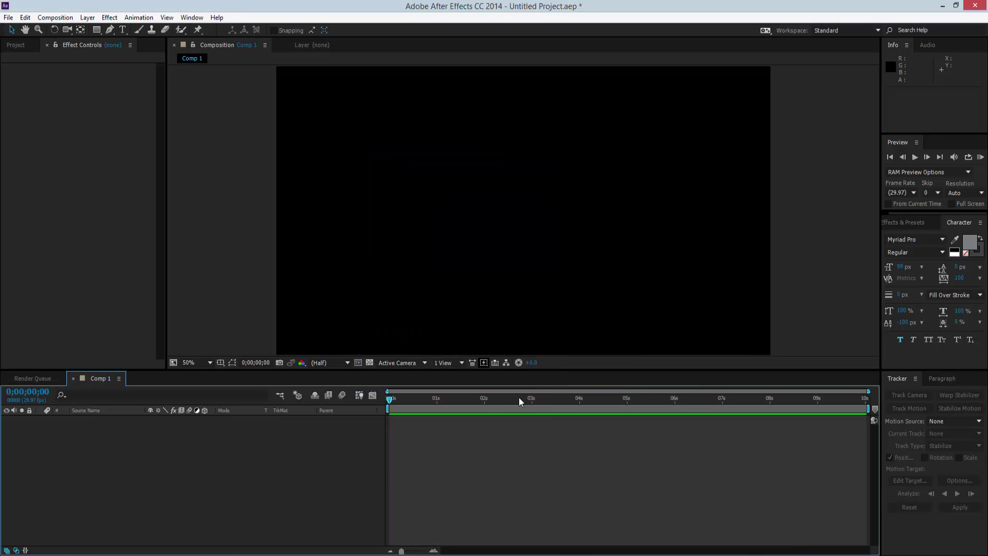
# Import the footage hole in floor.mp4 and create a matching composition from it
pyautogui.click(8, 18)
pyautogui.moveTo(133, 154)
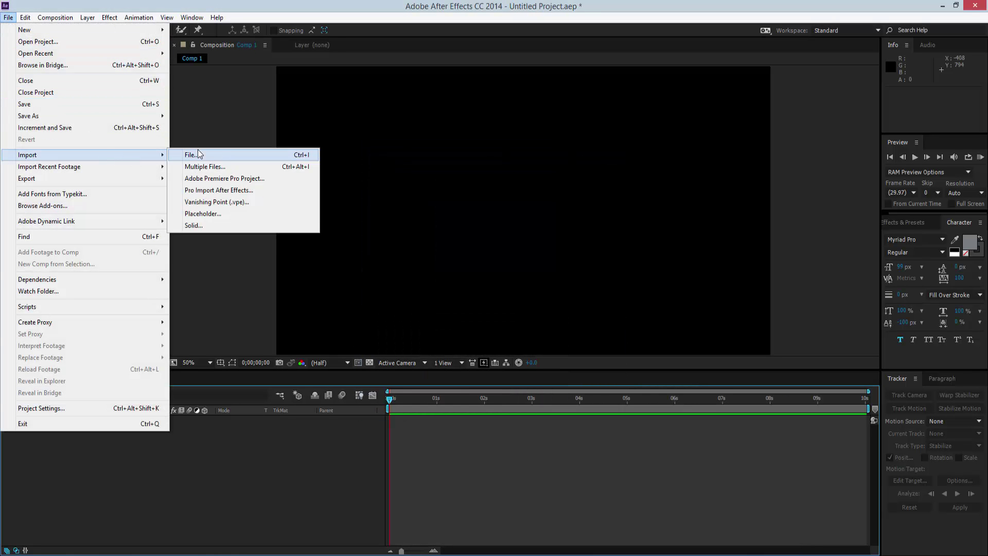
pyautogui.click(198, 154)
pyautogui.click(126, 130)
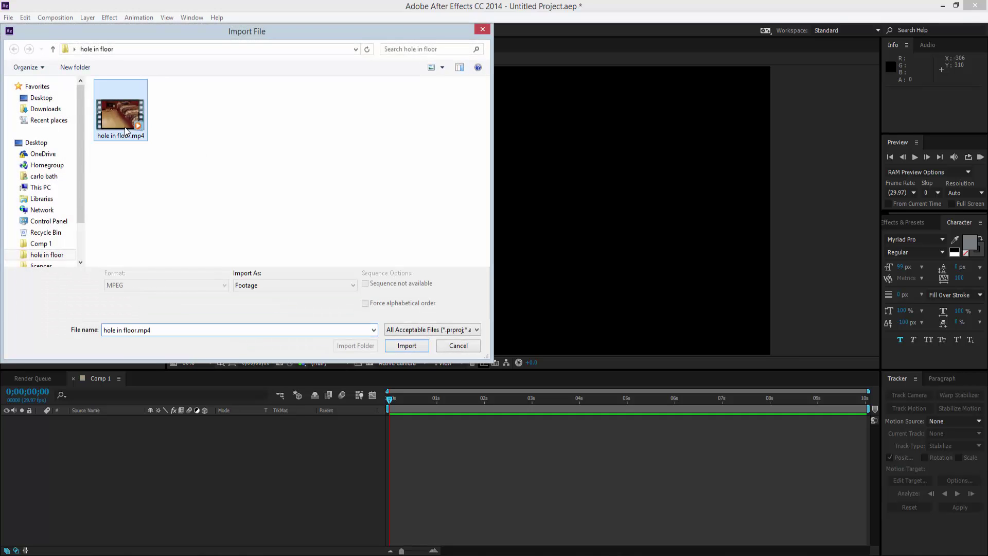
pyautogui.doubleClick(125, 128)
pyautogui.moveTo(30, 156); pyautogui.dragTo(32, 364)
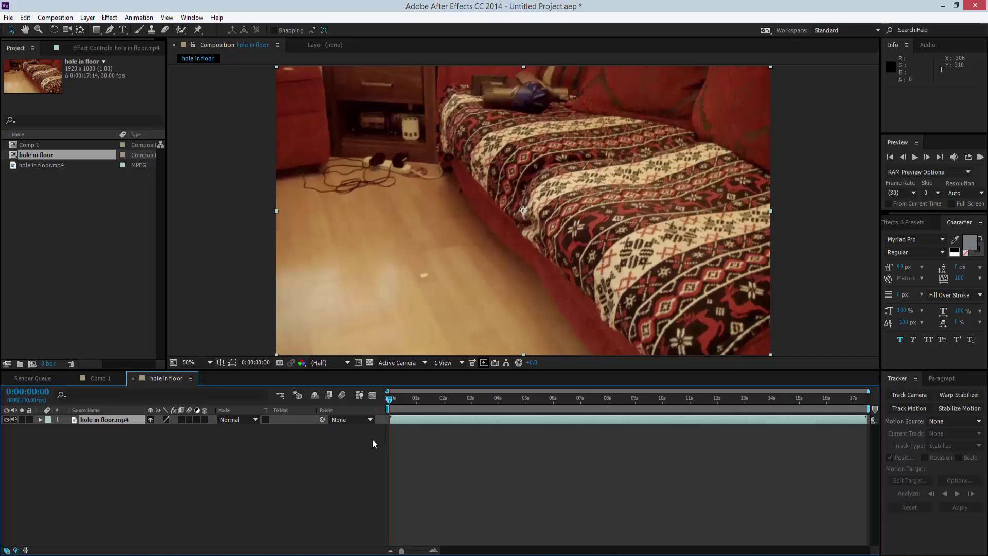
# Scrub through the room footage and play a RAM preview to review the camera movement
pyautogui.moveTo(392, 401); pyautogui.dragTo(552, 405)
pyautogui.moveTo(636, 410); pyautogui.dragTo(827, 409)
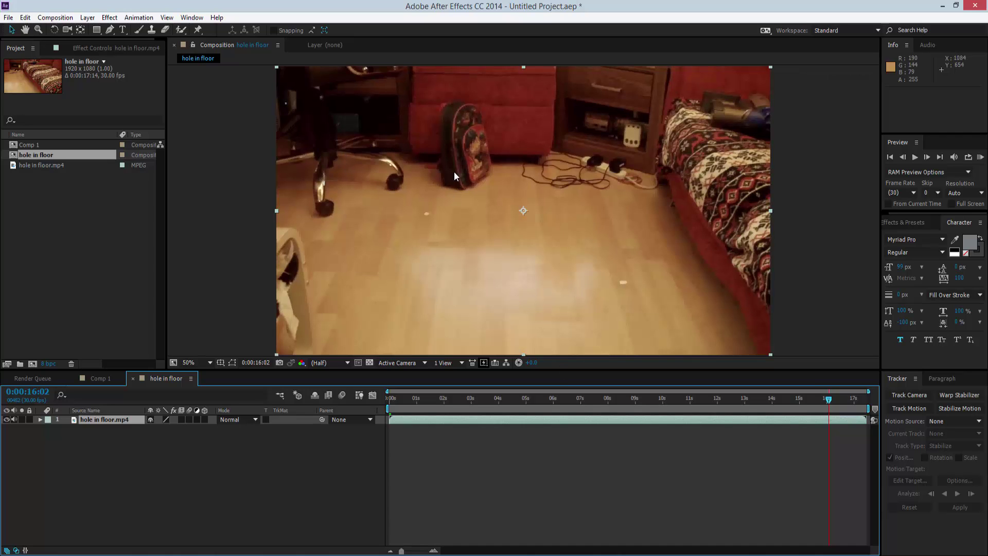
pyautogui.moveTo(772, 399); pyautogui.dragTo(388, 396)
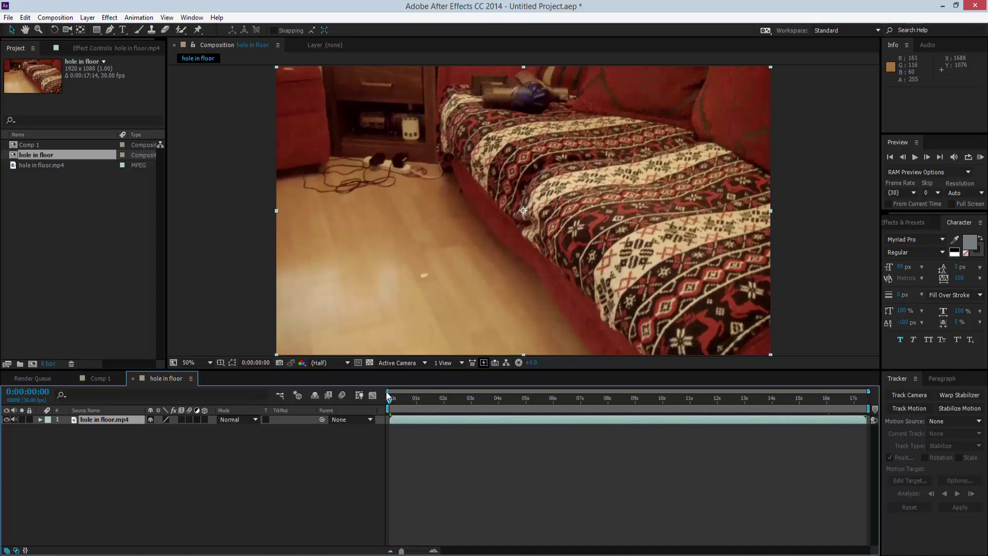
pyautogui.click(980, 156)
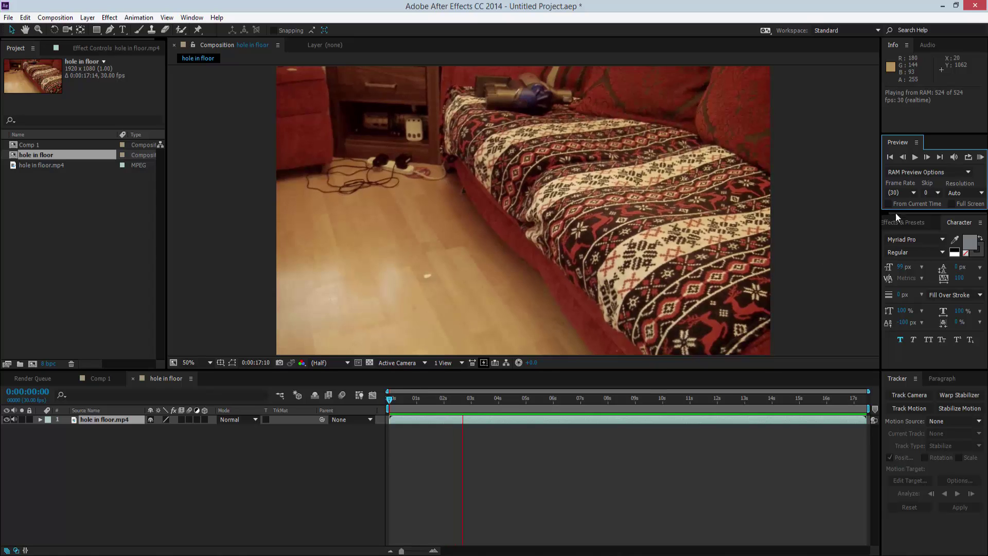
pyautogui.click(912, 157)
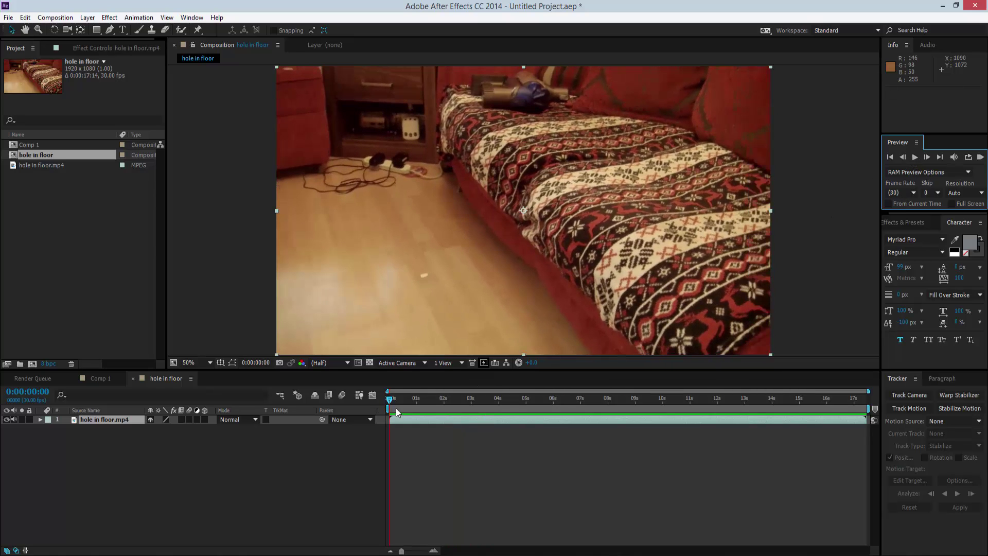
# Set the work area to start at 0:00:06:09 and trim the composition to it
pyautogui.moveTo(389, 404); pyautogui.dragTo(561, 401)
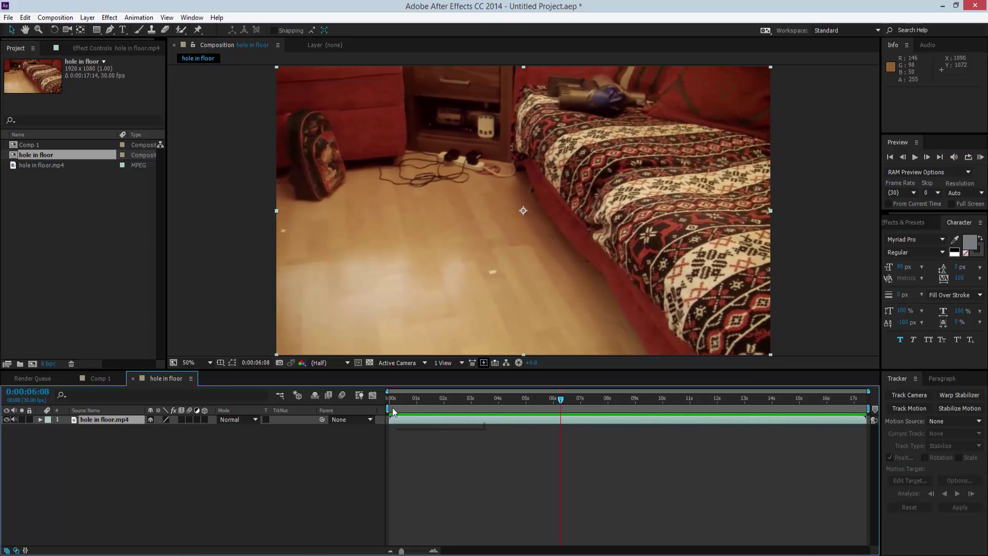
pyautogui.moveTo(392, 407); pyautogui.dragTo(556, 407)
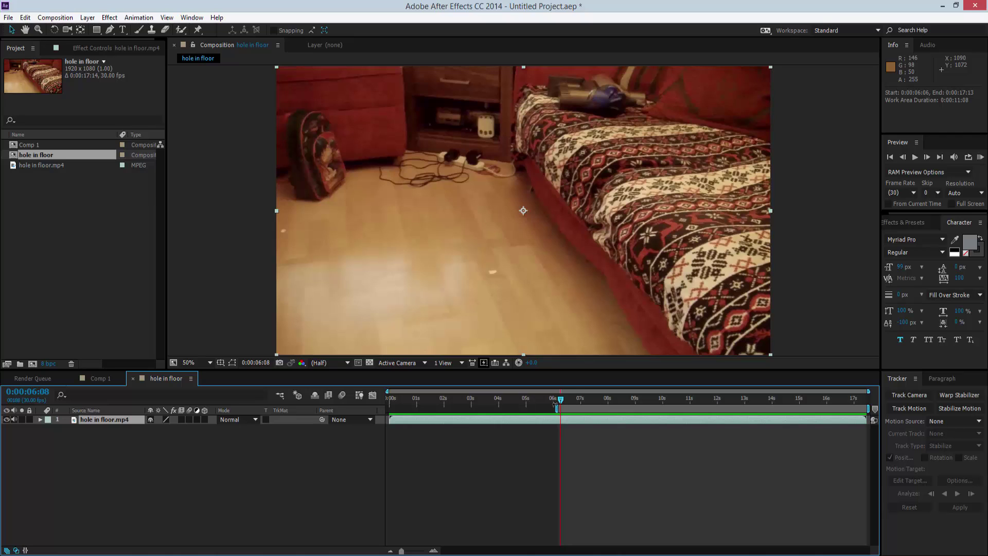
pyautogui.rightClick(575, 405)
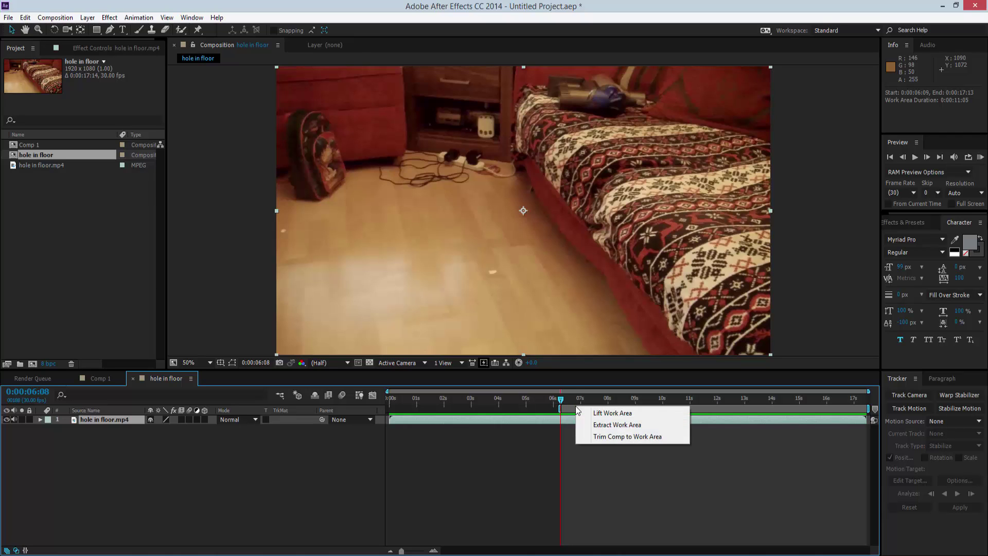
pyautogui.click(607, 437)
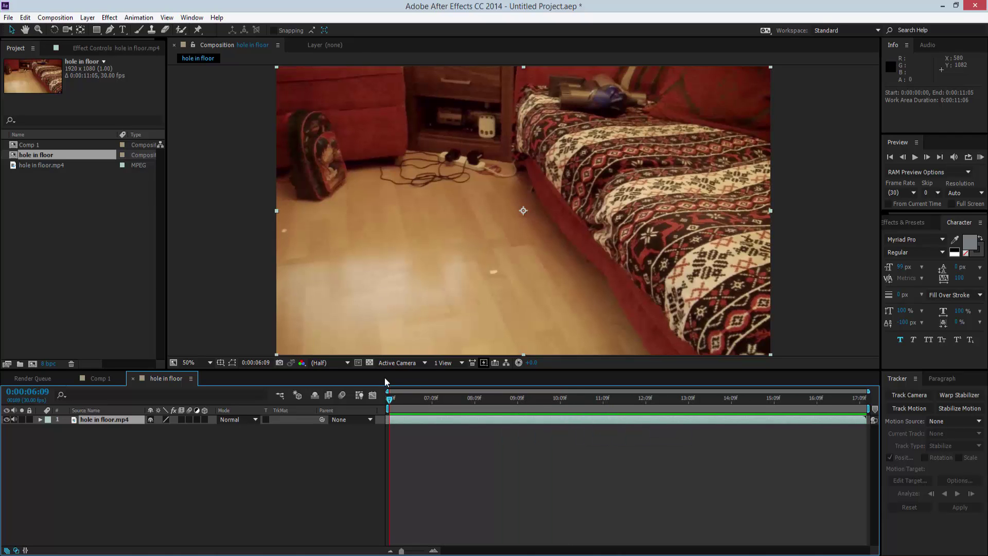
# Start a motion track on the footage, enlarge Track Point 1's search region and place the point on the white speck on the floor nearest the bed
pyautogui.click(145, 20)
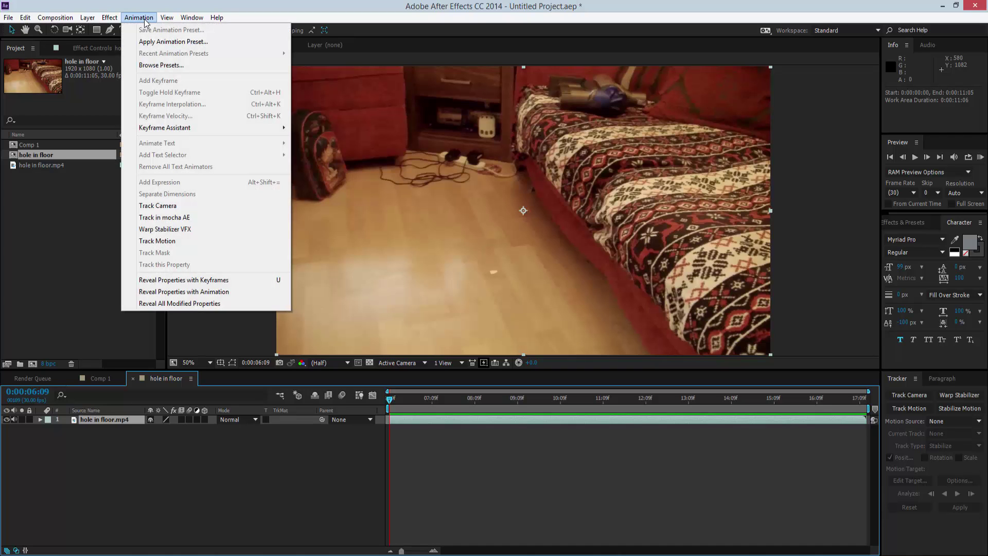
pyautogui.click(165, 241)
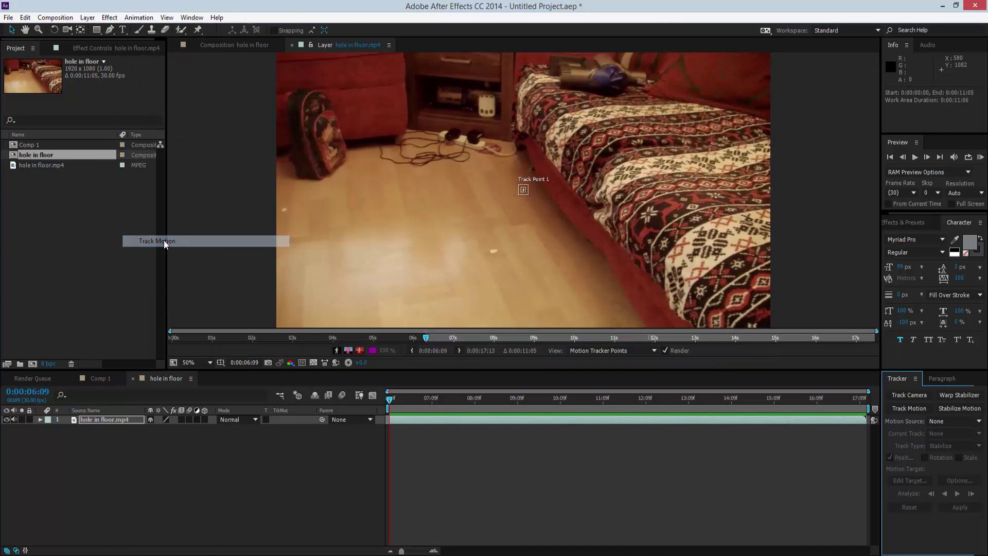
pyautogui.click(526, 193)
pyautogui.moveTo(535, 202); pyautogui.dragTo(538, 204)
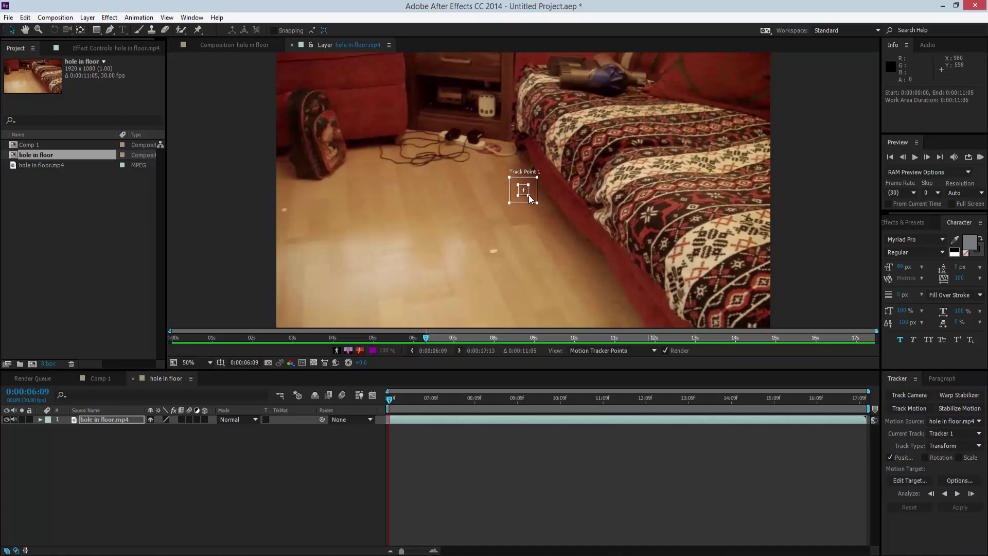
pyautogui.press('.')
pyautogui.moveTo(519, 191); pyautogui.dragTo(458, 313)
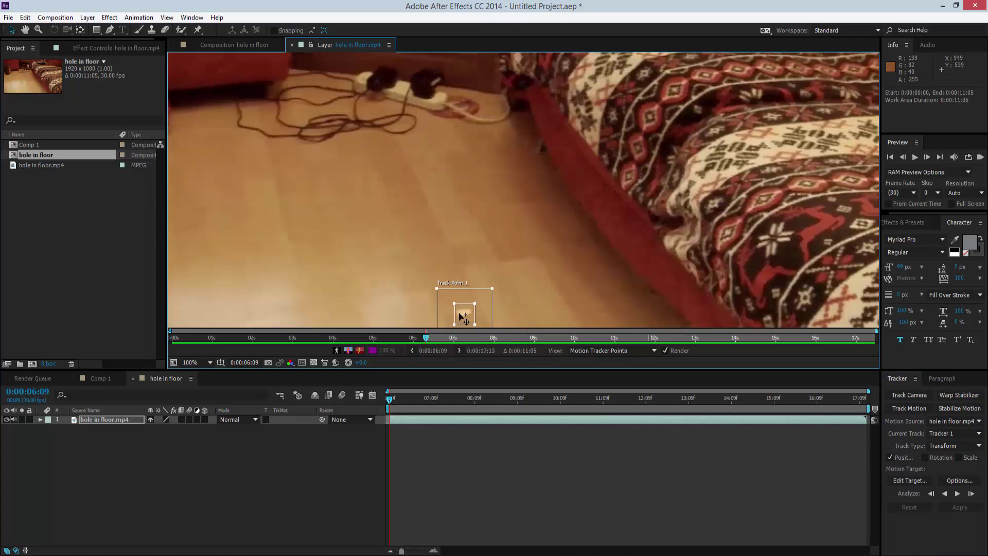
# Enable rotation tracking and place Track Point 2 on the white floor speck below the backpack
pyautogui.click(925, 457)
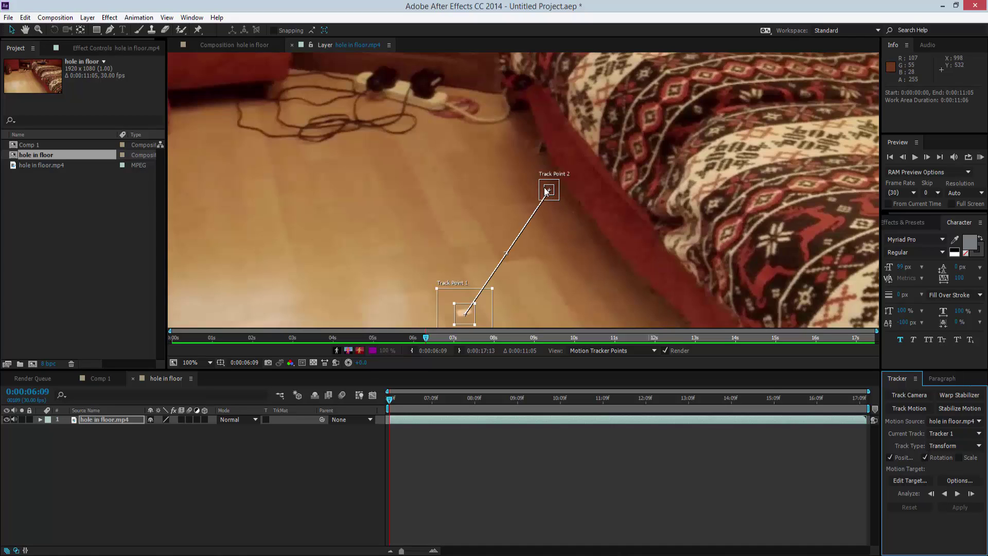
pyautogui.moveTo(548, 190); pyautogui.dragTo(246, 252)
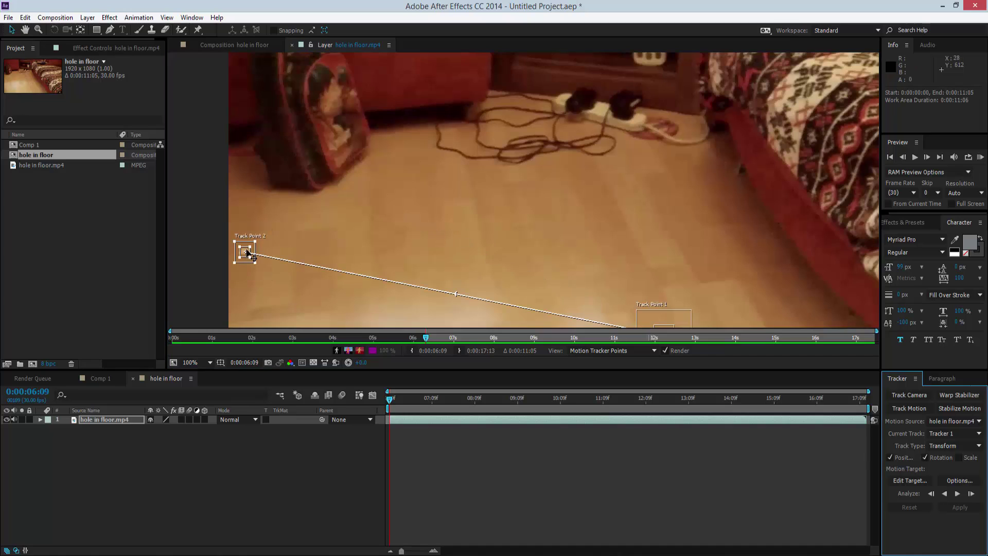
pyautogui.press(',')
pyautogui.moveTo(625, 272); pyautogui.dragTo(516, 277)
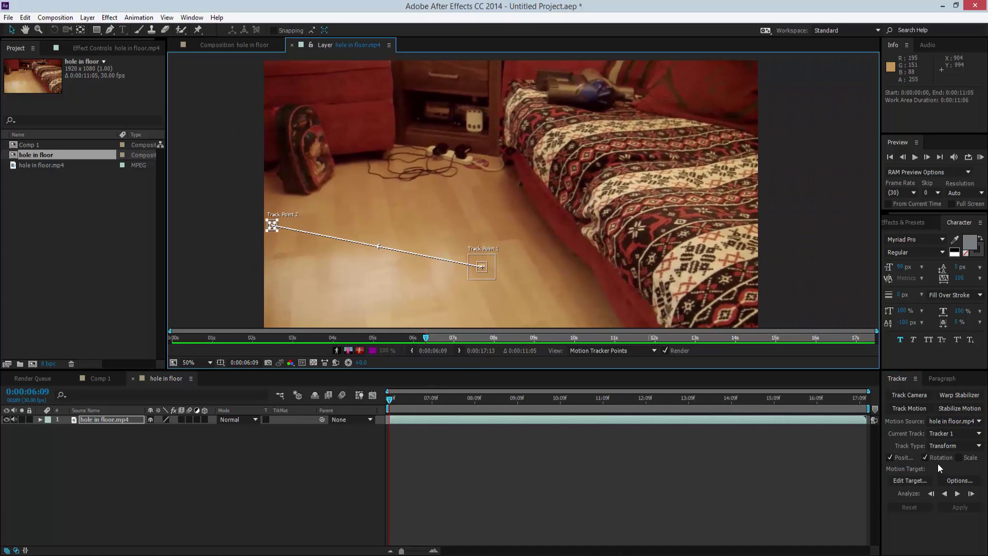
# Add a null object to the composition and set Null 1 as the tracker's motion target
pyautogui.rightClick(69, 464)
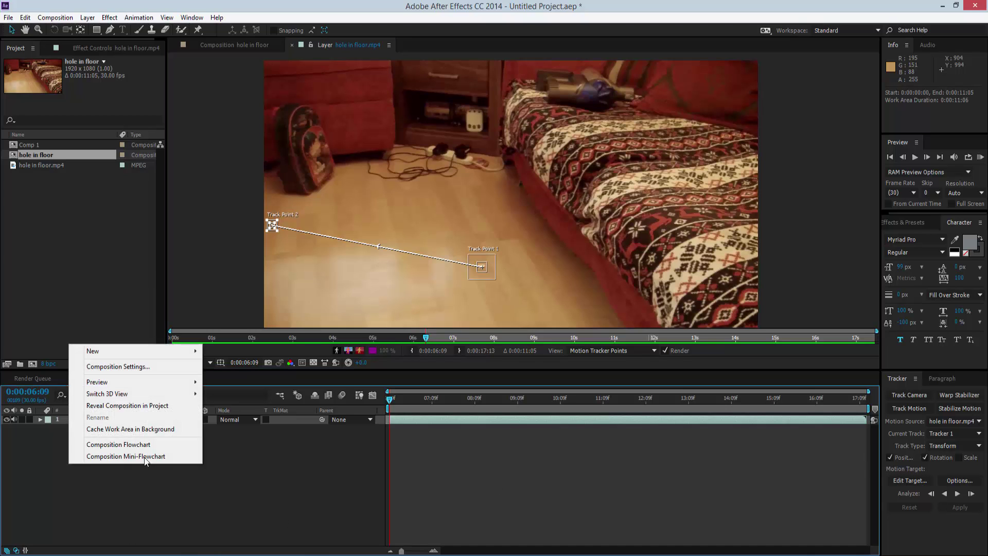
pyautogui.moveTo(161, 349)
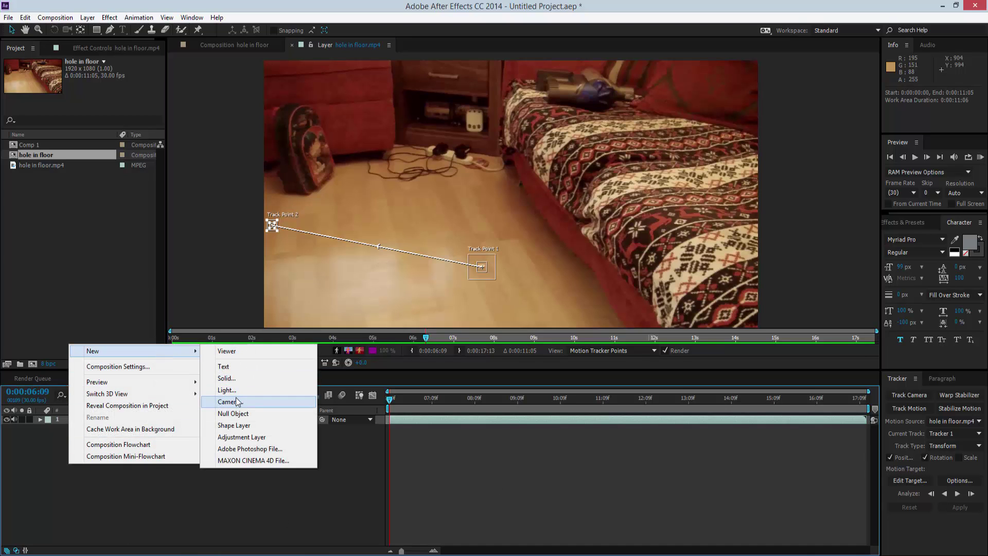
pyautogui.click(233, 413)
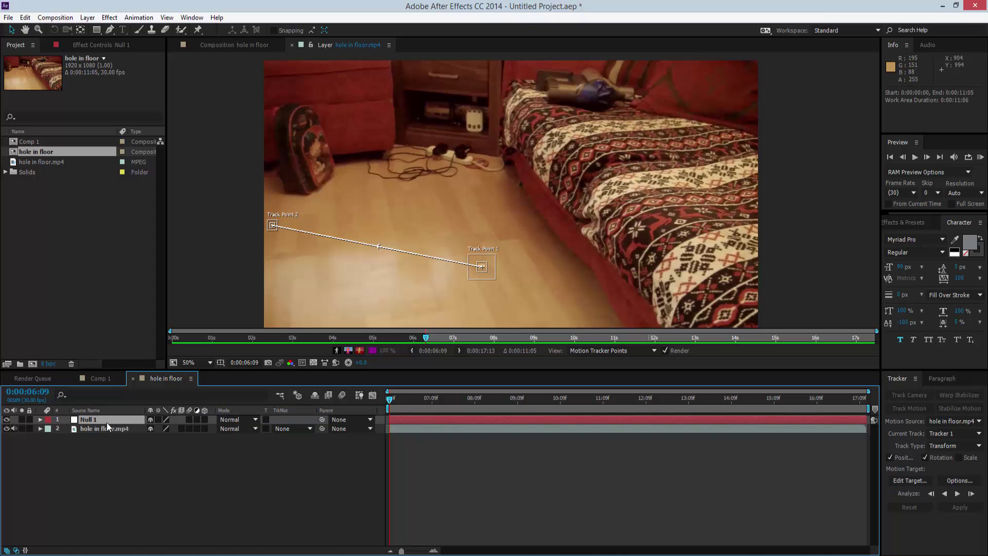
pyautogui.click(916, 481)
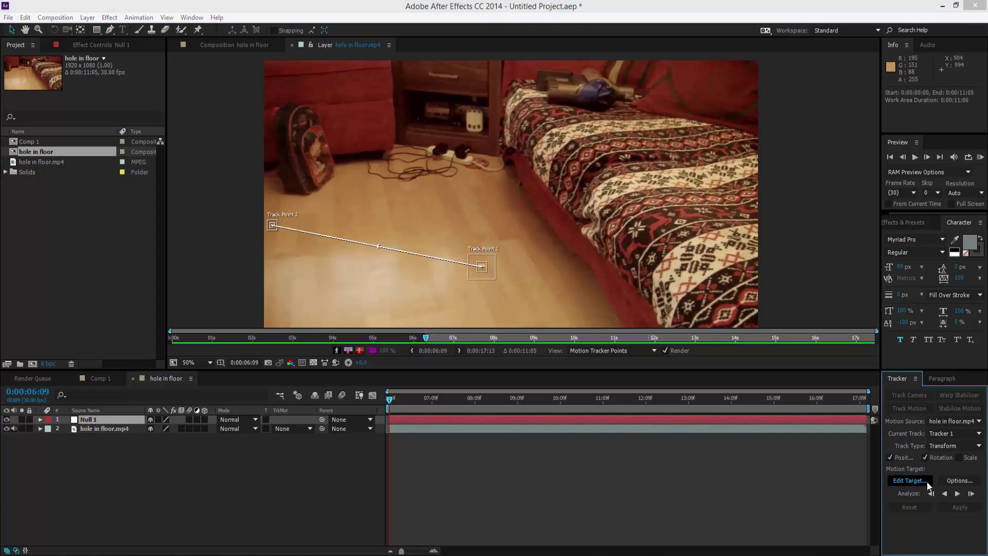
pyautogui.click(518, 313)
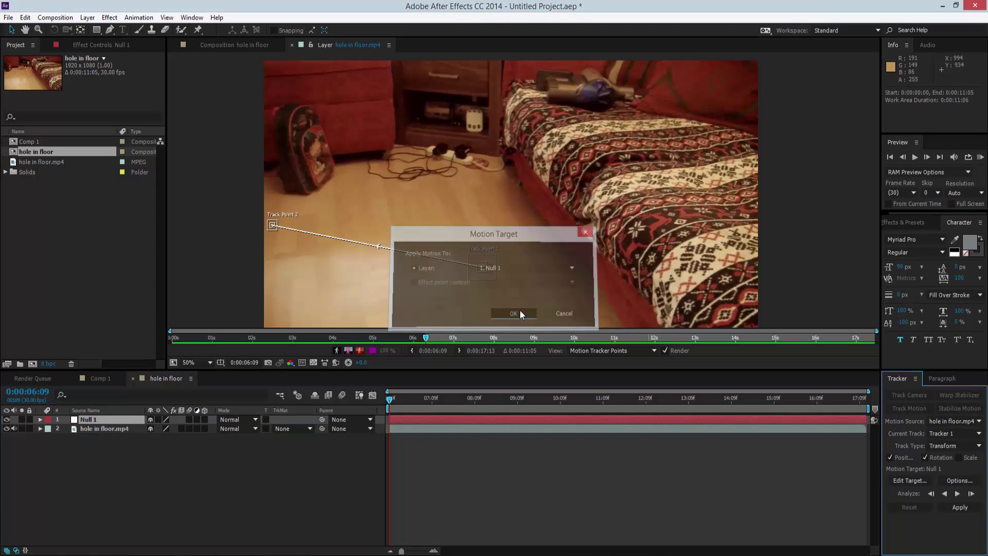
# Analyze the track forward, apply it to the null in X and Y, and collapse the layer properties
pyautogui.click(957, 494)
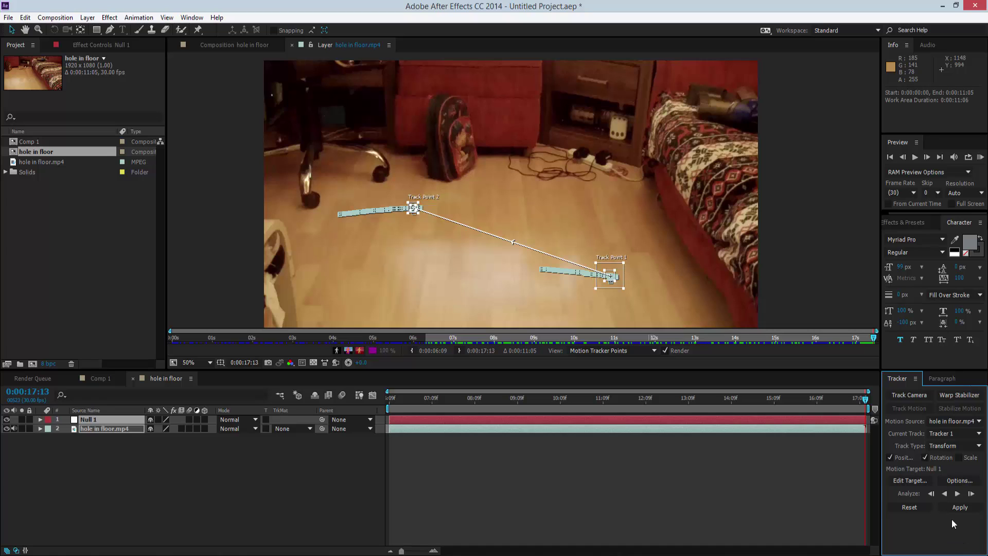
pyautogui.click(957, 509)
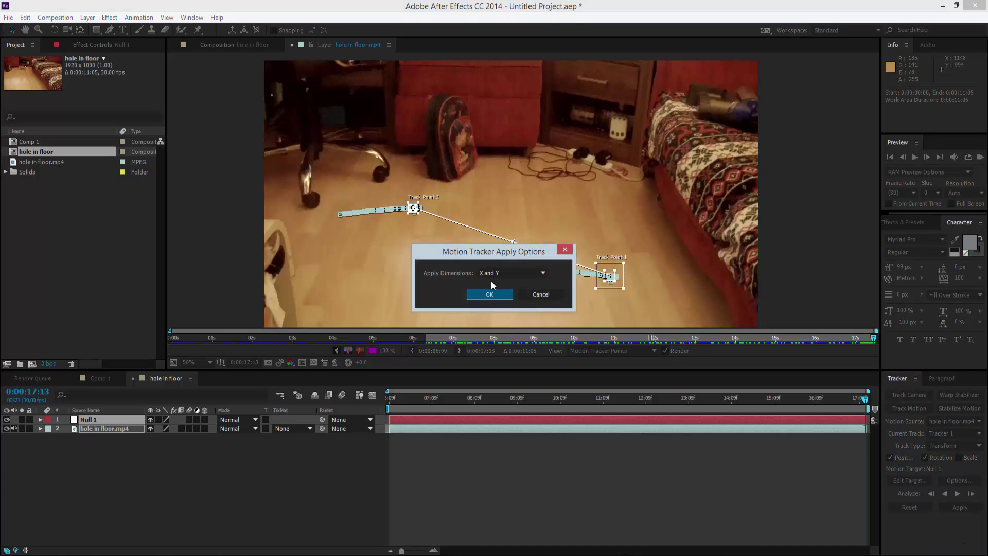
pyautogui.click(489, 295)
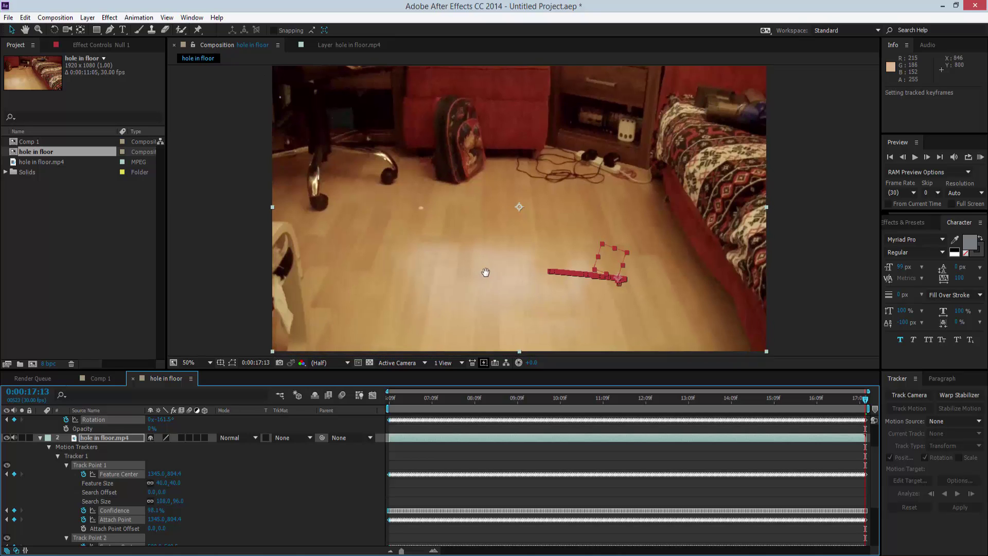
pyautogui.click(41, 437)
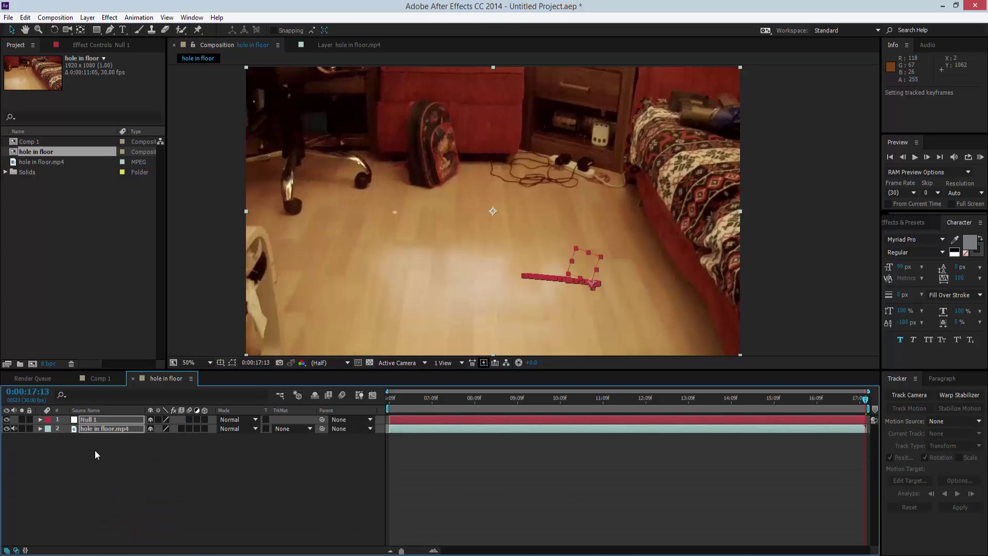
# Import Hole in floor 1.jpg from the Desktop folder and place it in the composition above the null layer
pyautogui.press('super+e')
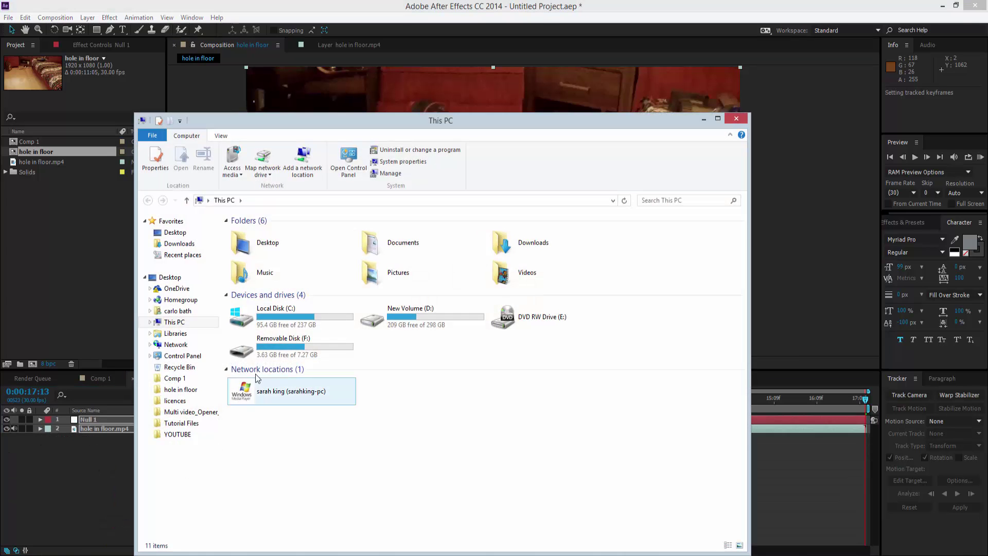
pyautogui.click(175, 234)
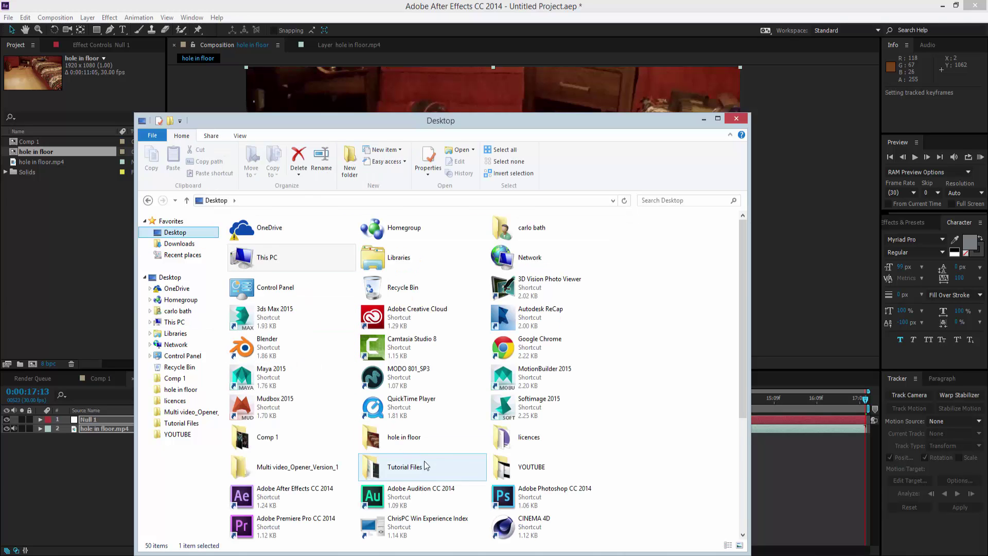
pyautogui.moveTo(744, 382); pyautogui.dragTo(720, 498)
pyautogui.moveTo(272, 405); pyautogui.dragTo(56, 263)
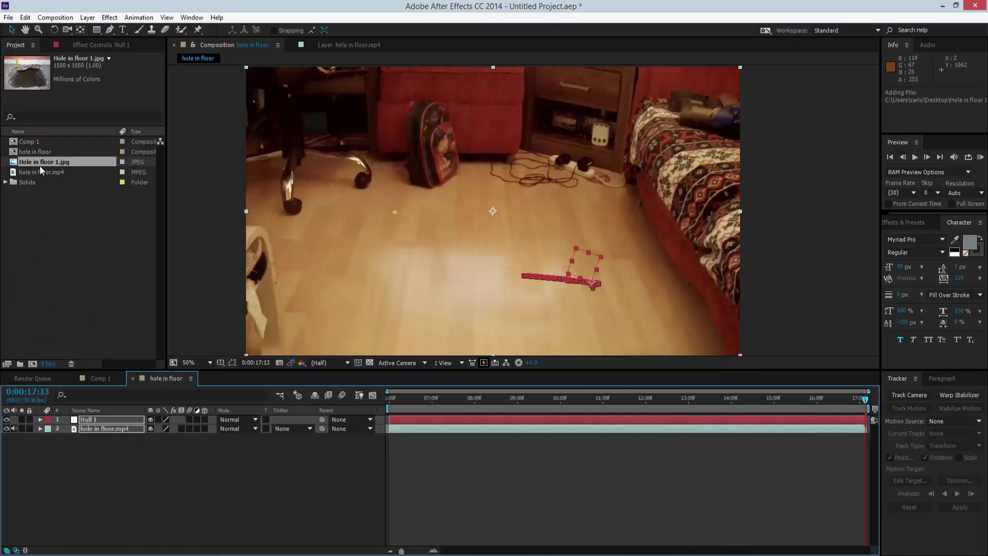
pyautogui.moveTo(36, 161); pyautogui.dragTo(475, 206)
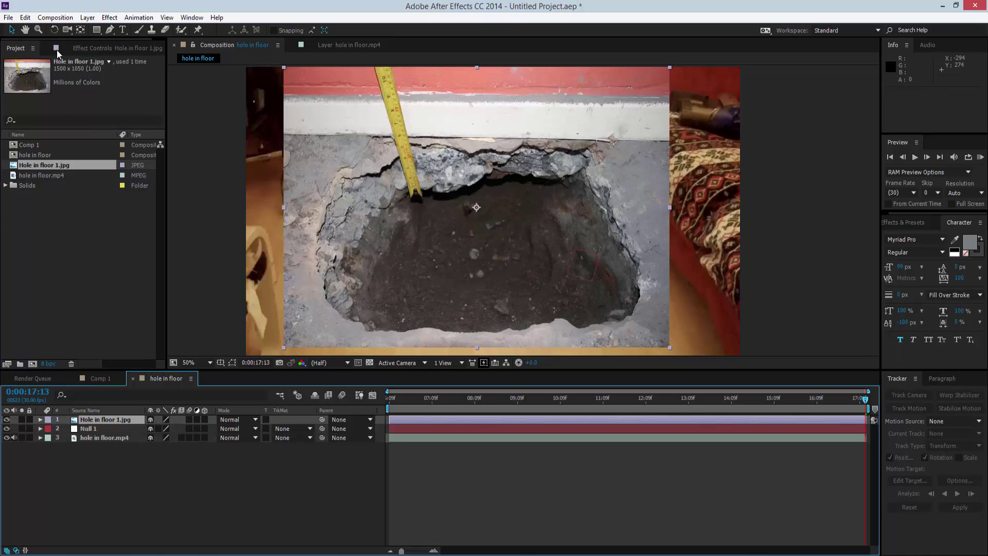
# Draw a closed Pen mask on Hole in floor 1.jpg that follows the broken outer rim of the hole
pyautogui.click(109, 29)
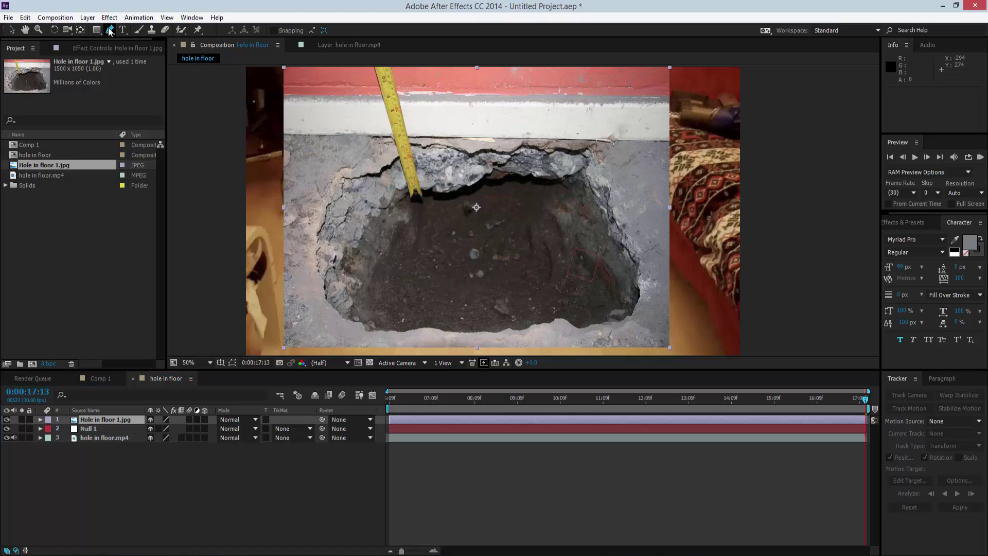
pyautogui.click(328, 188)
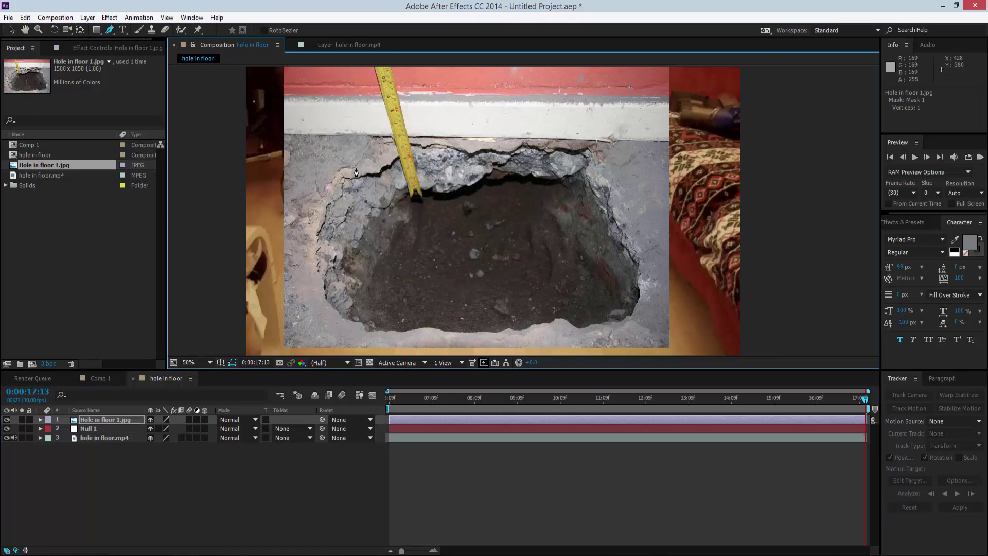
pyautogui.click(354, 173)
pyautogui.click(371, 174)
pyautogui.click(386, 162)
pyautogui.click(401, 148)
pyautogui.click(522, 145)
pyautogui.click(539, 143)
pyautogui.click(545, 144)
pyautogui.click(571, 144)
pyautogui.click(598, 144)
pyautogui.click(602, 182)
pyautogui.click(611, 202)
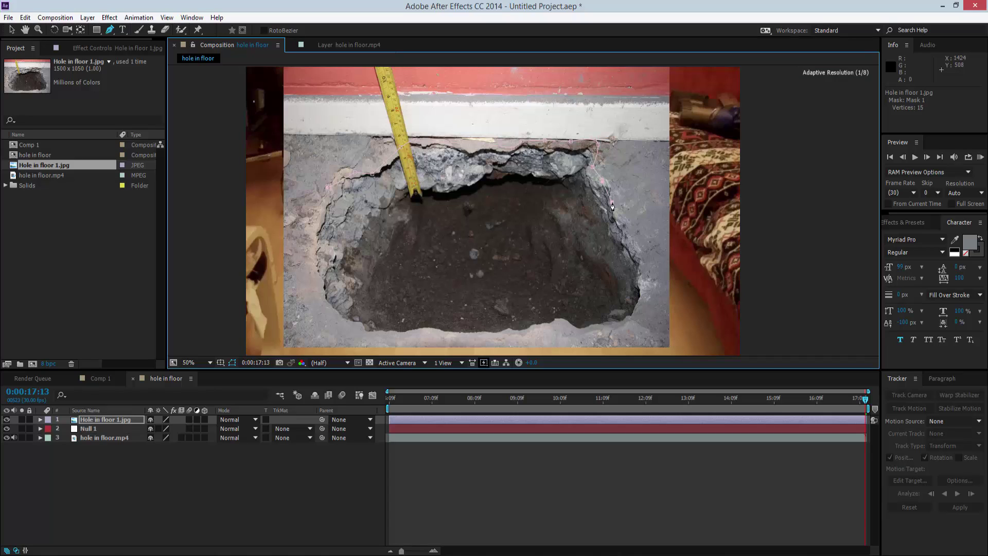
pyautogui.click(631, 233)
pyautogui.click(638, 253)
pyautogui.click(642, 274)
pyautogui.moveTo(632, 320); pyautogui.dragTo(622, 325)
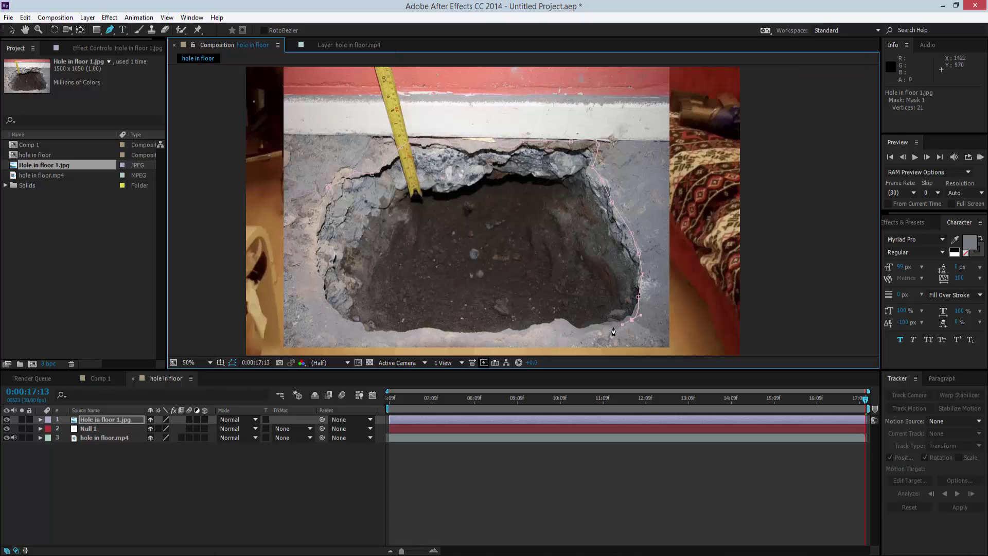
pyautogui.click(597, 331)
pyautogui.click(565, 327)
pyautogui.click(553, 326)
pyautogui.click(523, 331)
pyautogui.click(455, 335)
pyautogui.click(429, 333)
pyautogui.click(394, 331)
pyautogui.click(358, 330)
pyautogui.click(335, 313)
pyautogui.click(324, 297)
pyautogui.click(311, 266)
pyautogui.click(316, 240)
pyautogui.click(319, 207)
pyautogui.click(330, 192)
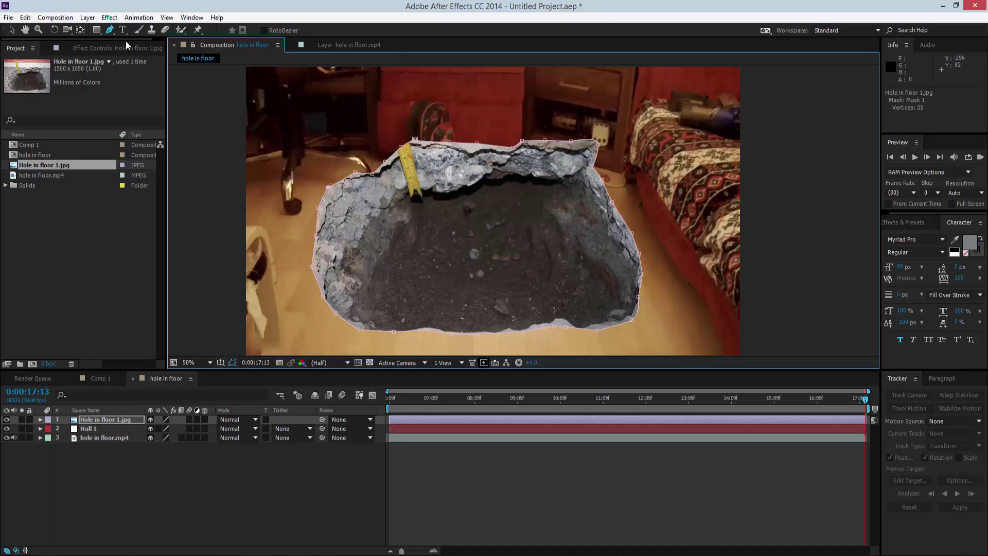
pyautogui.click(12, 29)
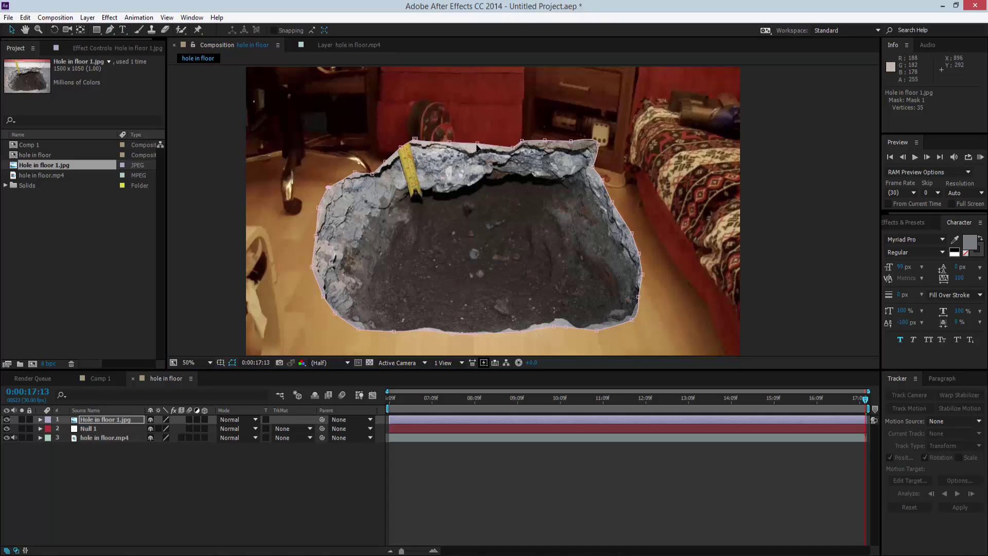
pyautogui.click(460, 200)
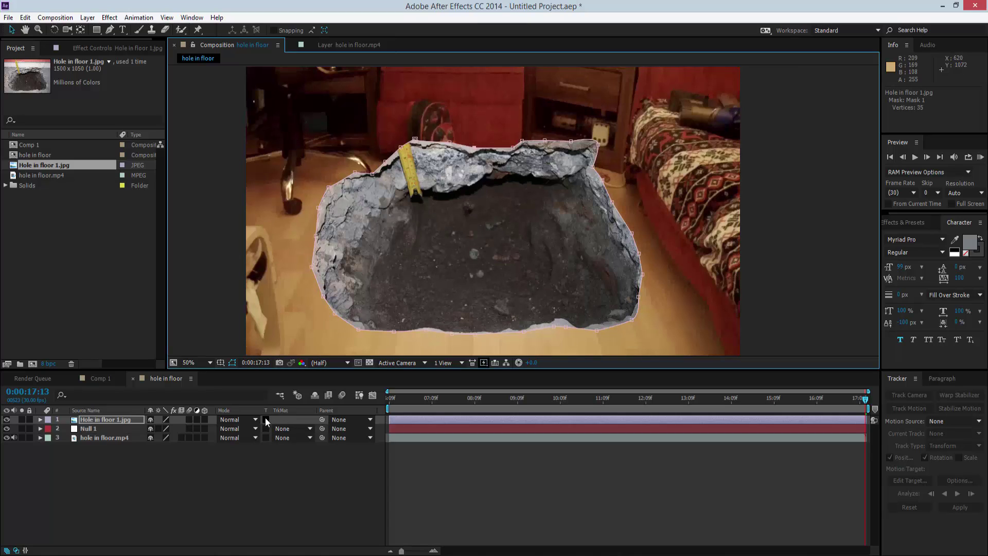
# Make the hole image a 3D layer and tilt it back to an orientation of about 300°, 1.7°, 1.0°
pyautogui.click(203, 419)
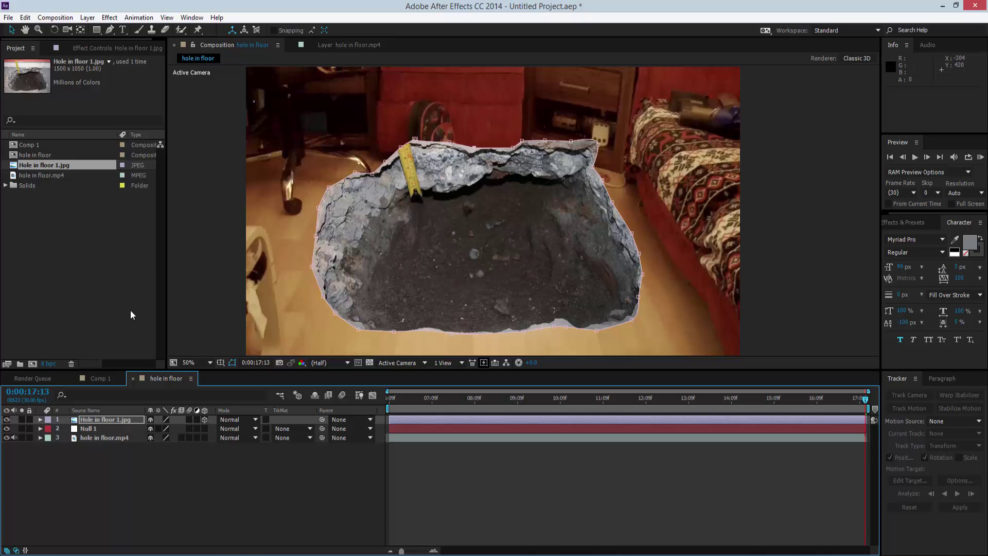
pyautogui.click(114, 418)
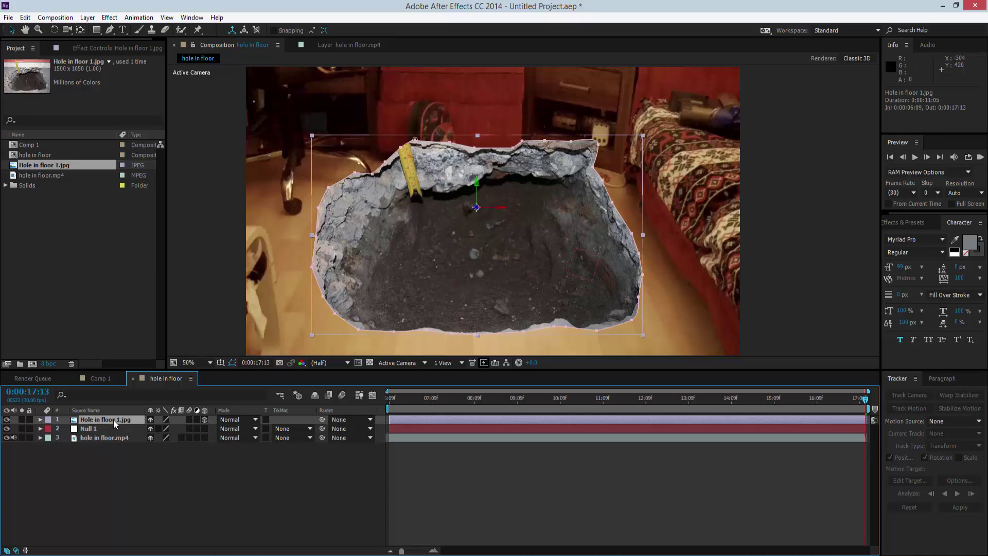
pyautogui.click(54, 30)
pyautogui.moveTo(473, 278); pyautogui.dragTo(471, 265)
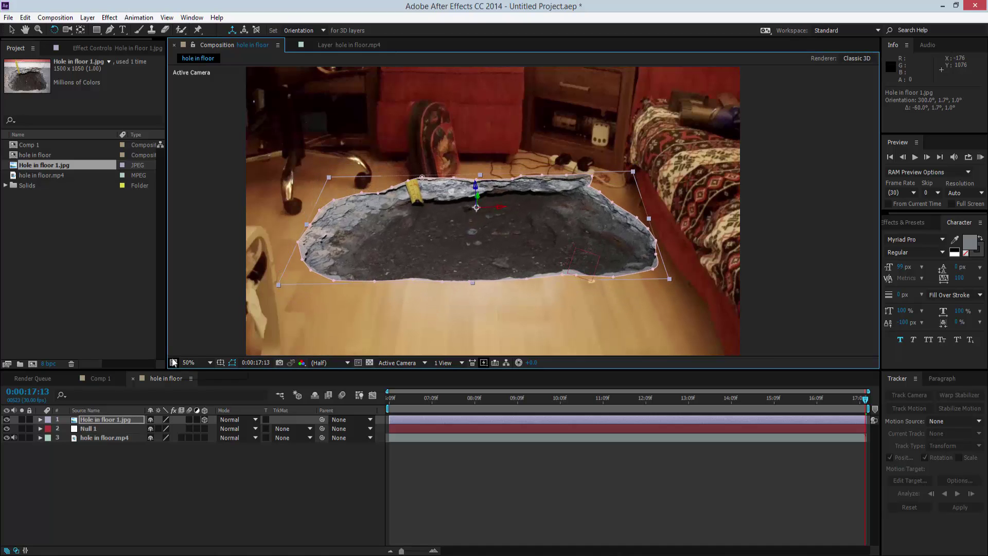
# Scale the hole image to 62% and move it on the floor to about 858.9, 608.4
pyautogui.press('s')
pyautogui.moveTo(193, 435); pyautogui.dragTo(185, 433)
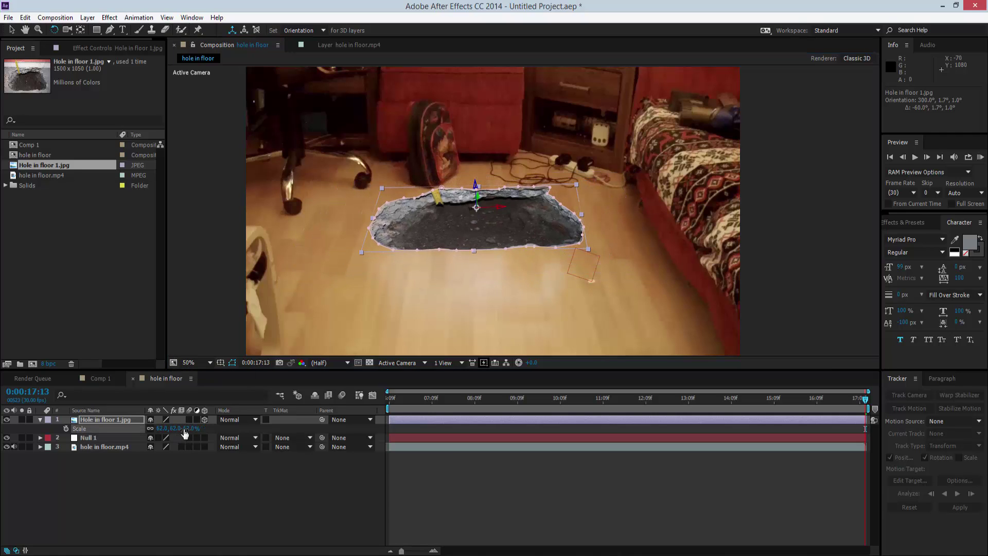
pyautogui.press('v')
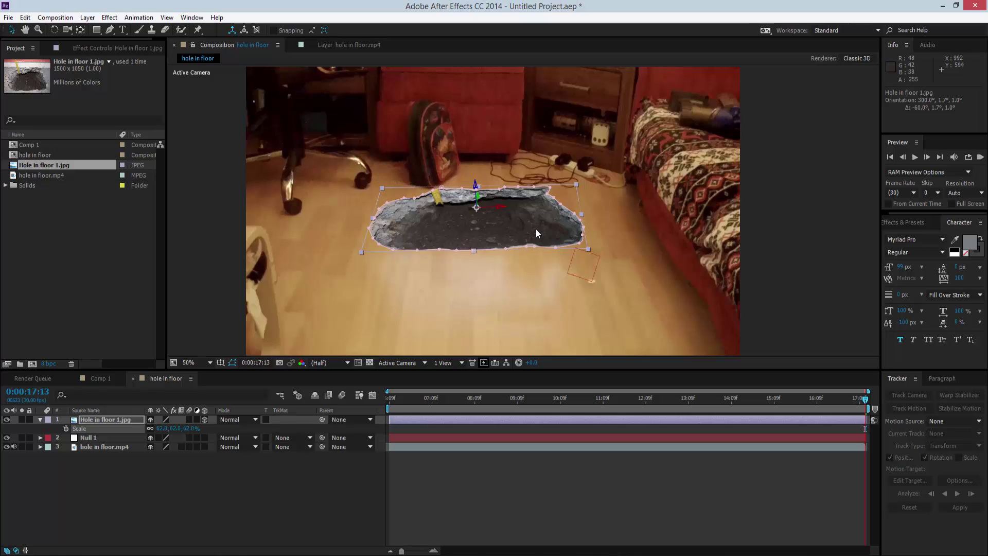
pyautogui.moveTo(535, 243); pyautogui.dragTo(525, 265)
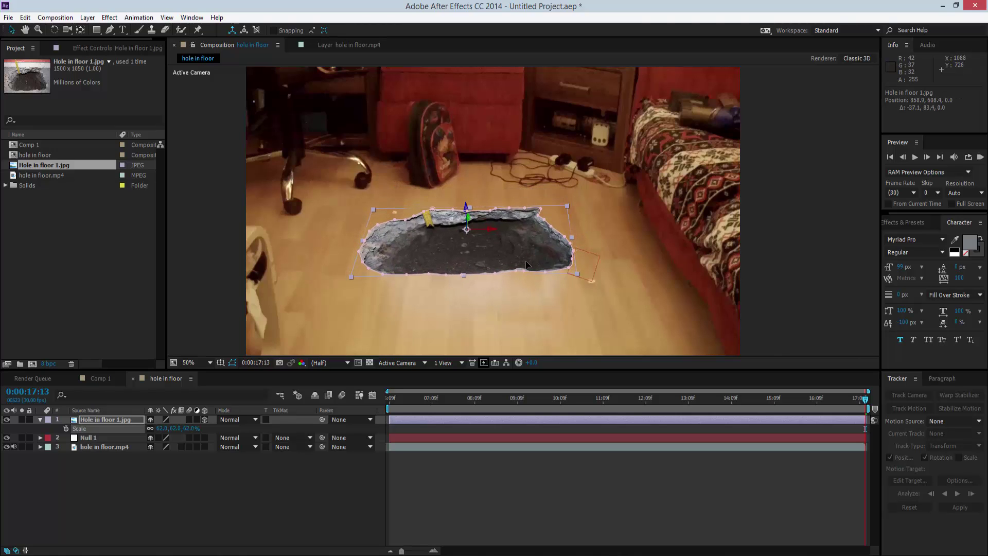
# Fine-tune the hole layer's orientation to about 302.1°, 1.2°, 1.2° to match the floor's perspective
pyautogui.click(53, 32)
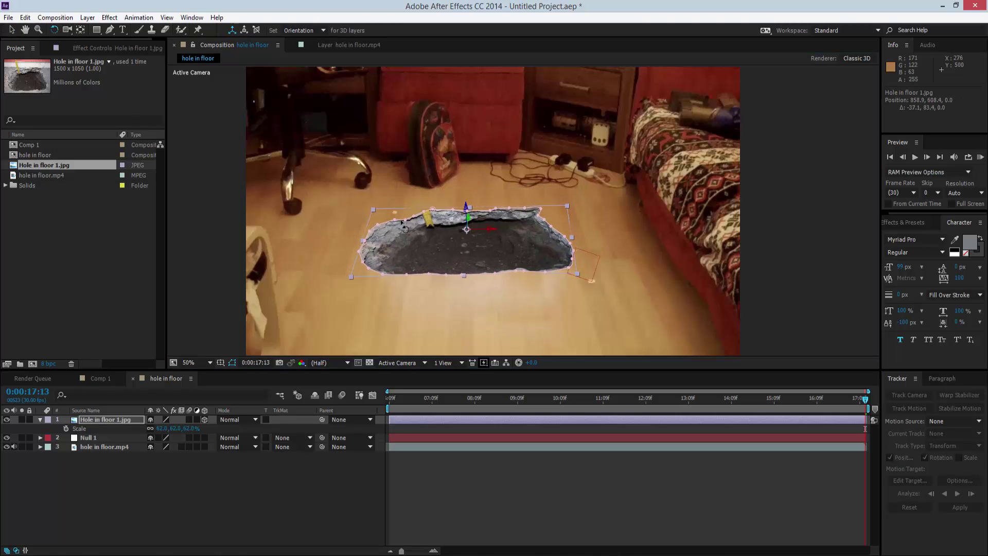
pyautogui.moveTo(565, 276)
pyautogui.mouseDown()
pyautogui.moveTo(577, 273)
pyautogui.moveTo(565, 265)
pyautogui.mouseUp()
pyautogui.moveTo(569, 220); pyautogui.dragTo(508, 263)
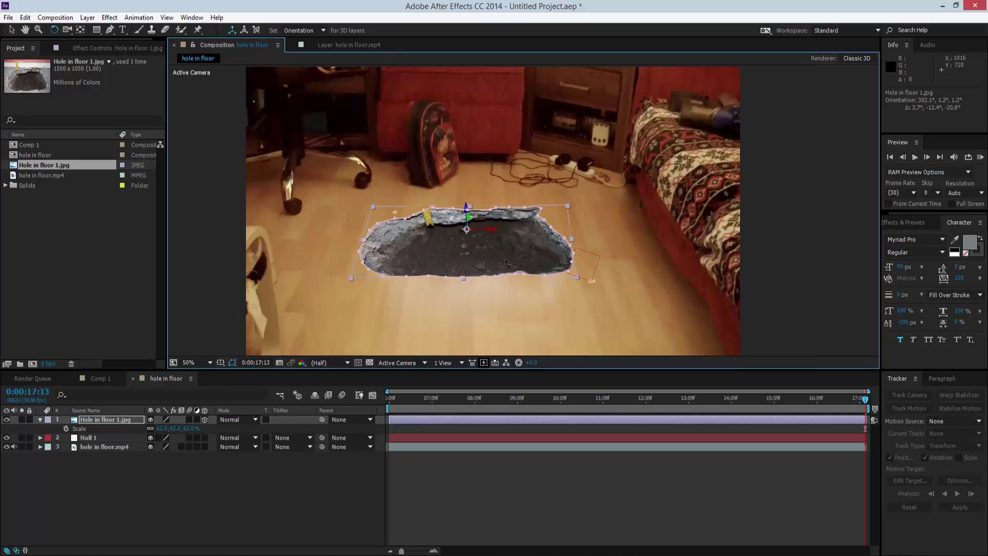
# Stretch the hole image to about 75% by 84% and reposition it at about 875, 625.4 on the floor
pyautogui.click(12, 29)
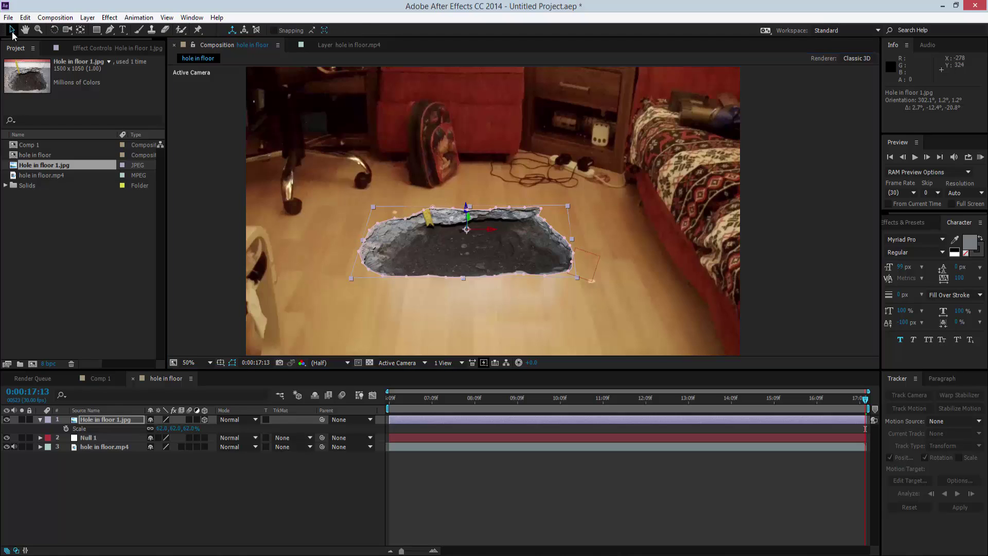
pyautogui.moveTo(465, 232); pyautogui.dragTo(451, 232)
pyautogui.moveTo(560, 277); pyautogui.dragTo(587, 299)
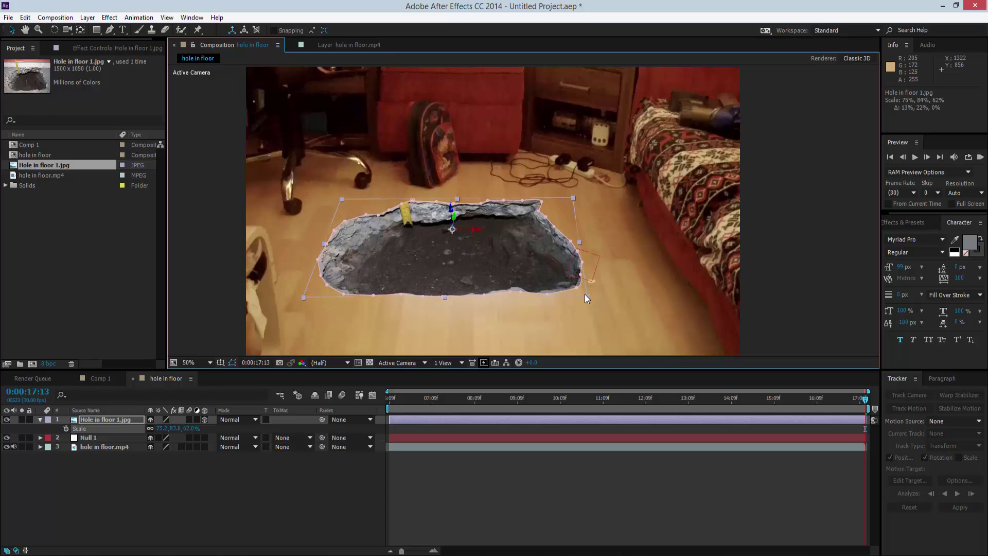
pyautogui.moveTo(486, 266); pyautogui.dragTo(508, 271)
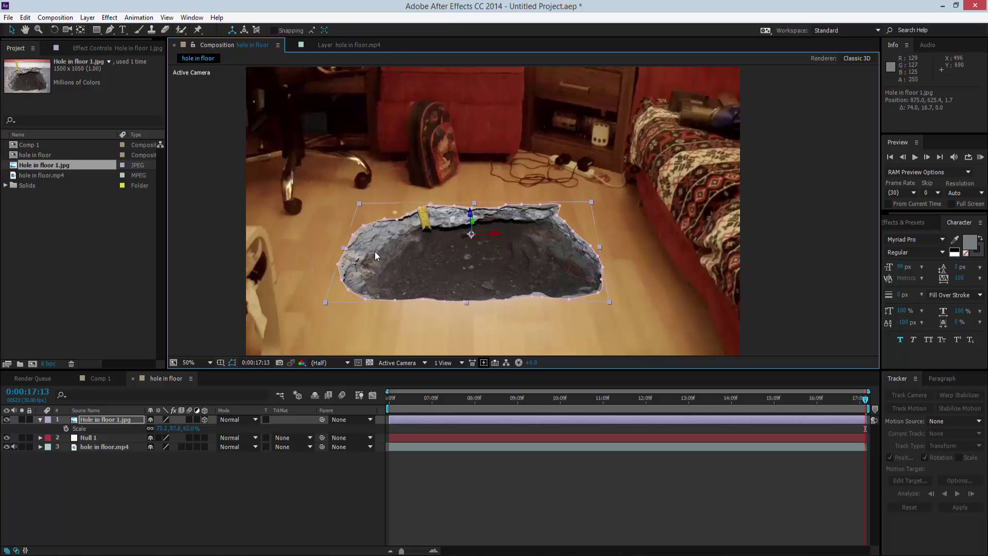
# Hide the mask outlines, parent Hole in floor 1.jpg to Null 1, and check the hole's motion by scrubbing back to 0:00:06:22
pyautogui.click(231, 363)
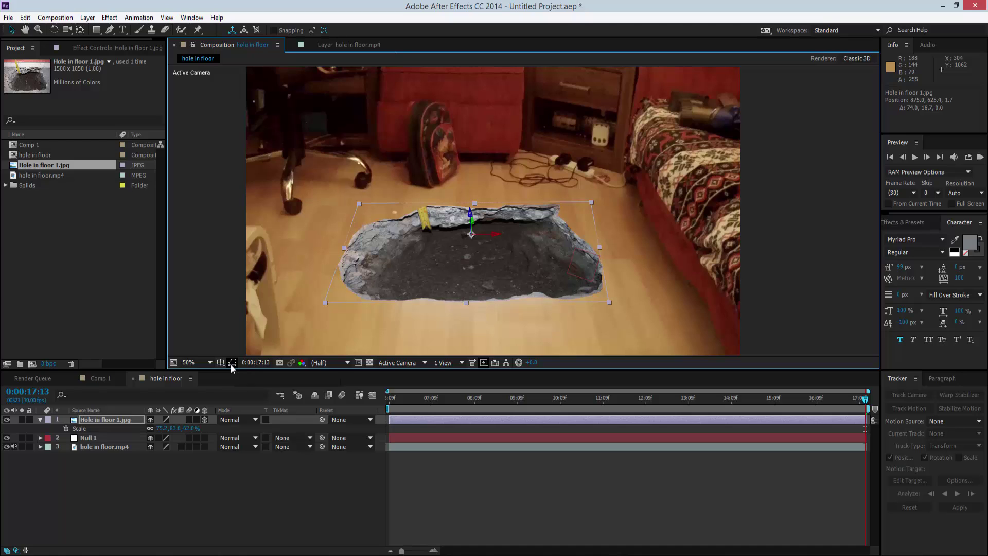
pyautogui.click(140, 465)
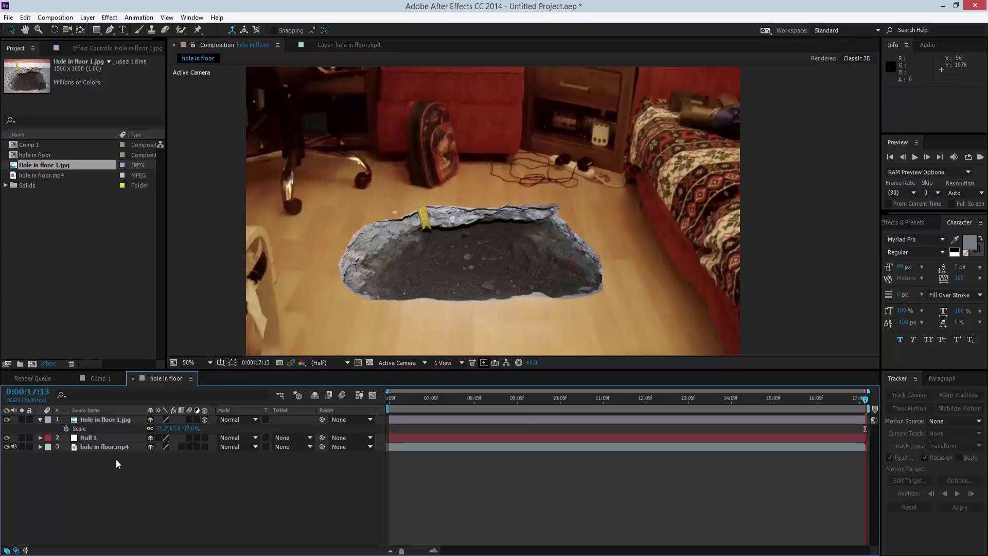
pyautogui.click(40, 420)
pyautogui.moveTo(321, 419); pyautogui.dragTo(113, 429)
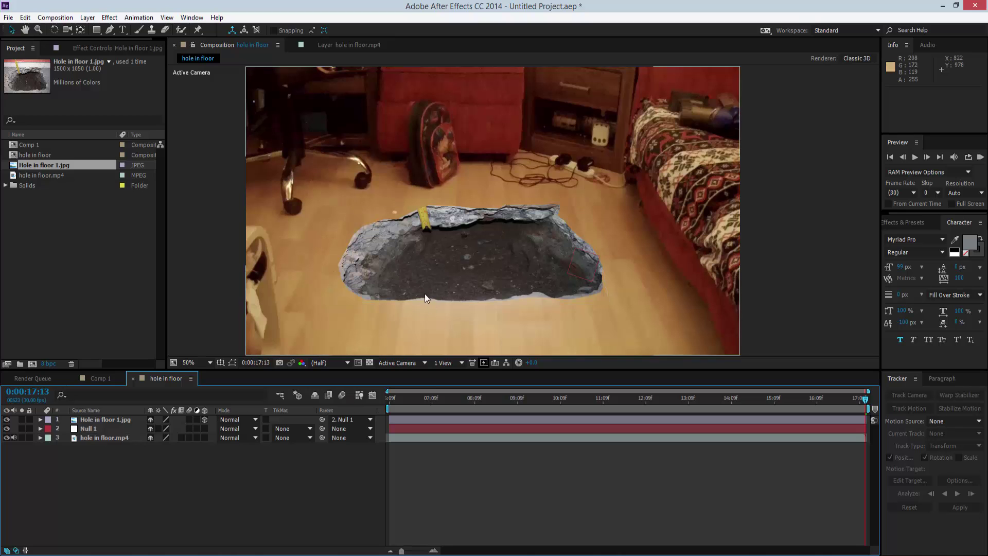
pyautogui.moveTo(856, 406); pyautogui.dragTo(408, 406)
# Feather Mask 1 on the hole layer by about 85 pixels
pyautogui.click(121, 419)
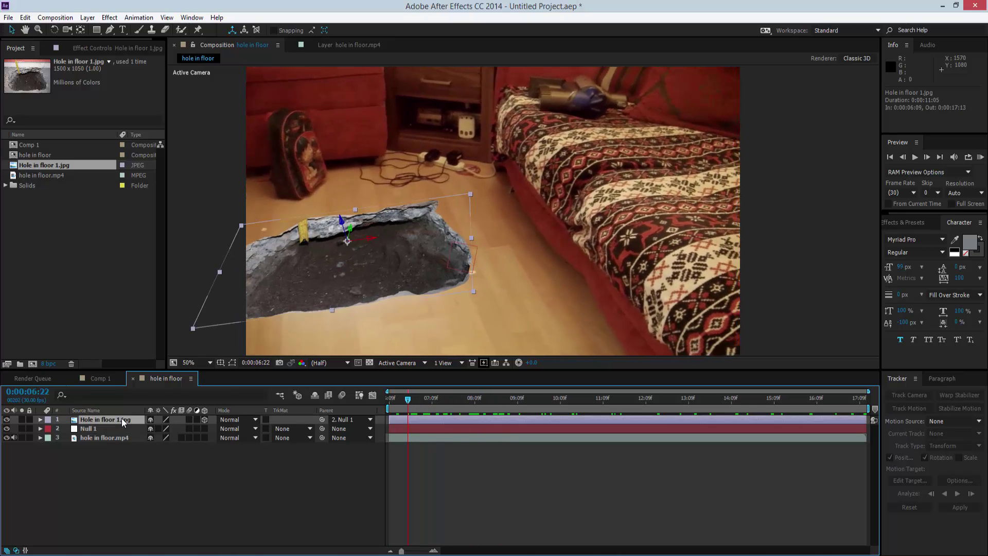
pyautogui.press('f')
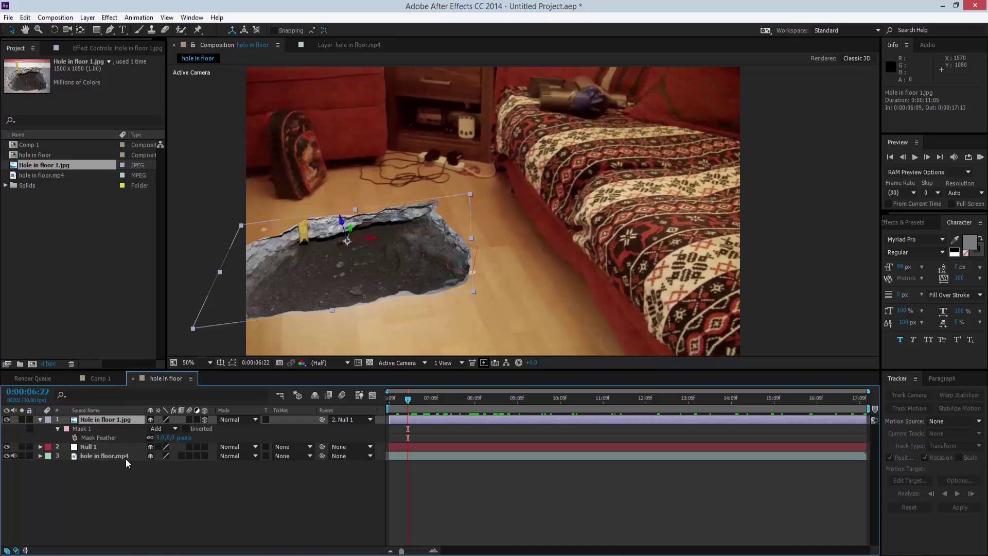
pyautogui.moveTo(170, 438); pyautogui.dragTo(224, 446)
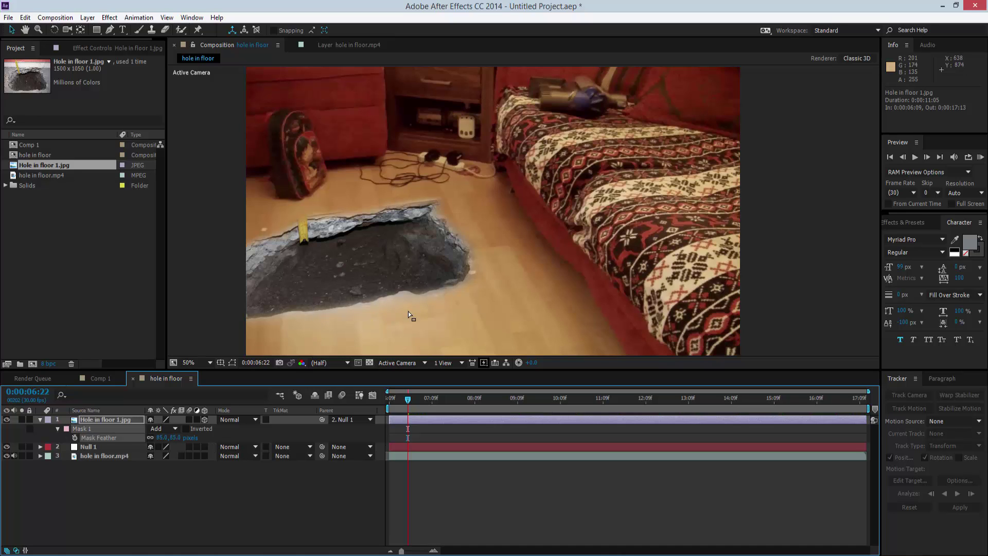
# Inspect the hole's edges close up at 0:00:09:26 and raise the mask feather to 192 pixels
pyautogui.moveTo(407, 399); pyautogui.dragTo(490, 408)
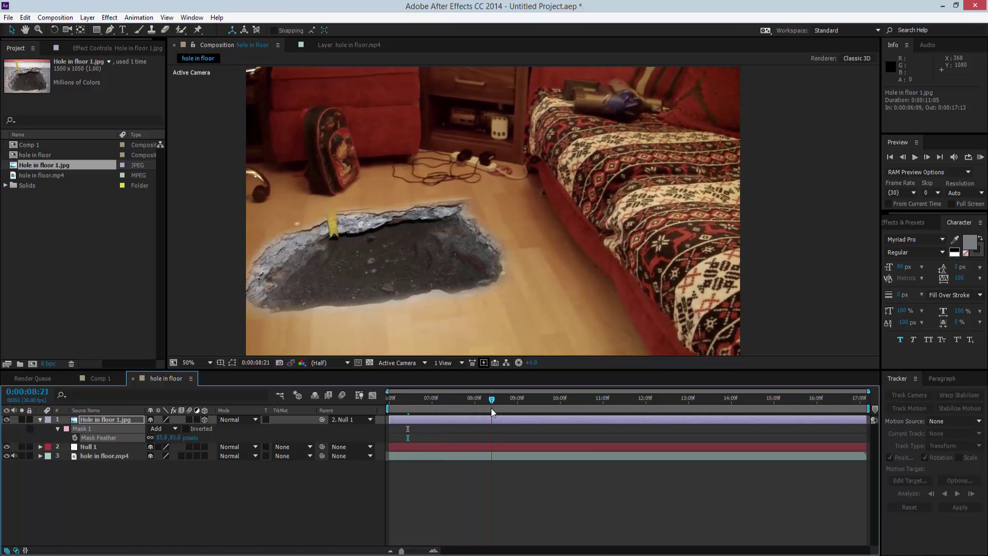
pyautogui.scroll(2, 359, 274)
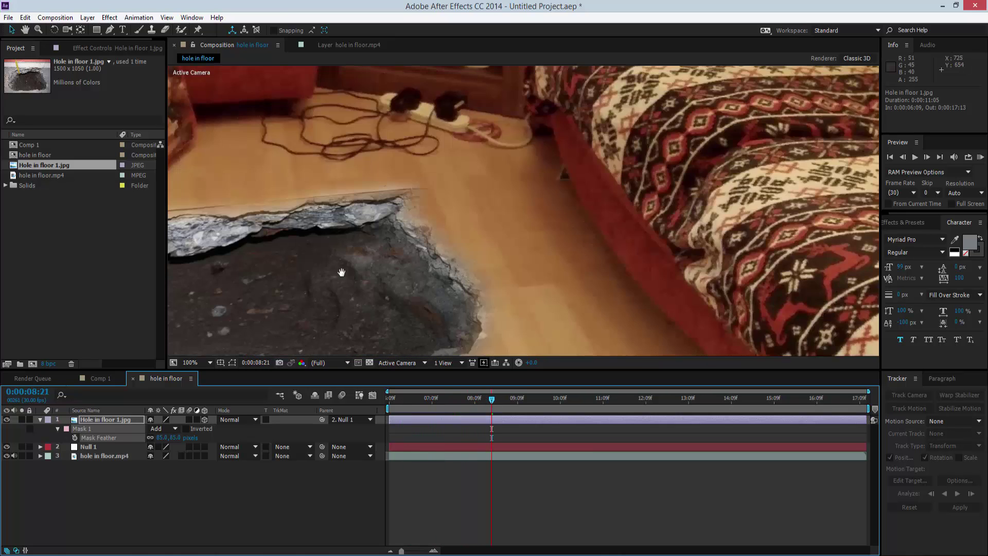
pyautogui.moveTo(341, 269); pyautogui.dragTo(538, 222)
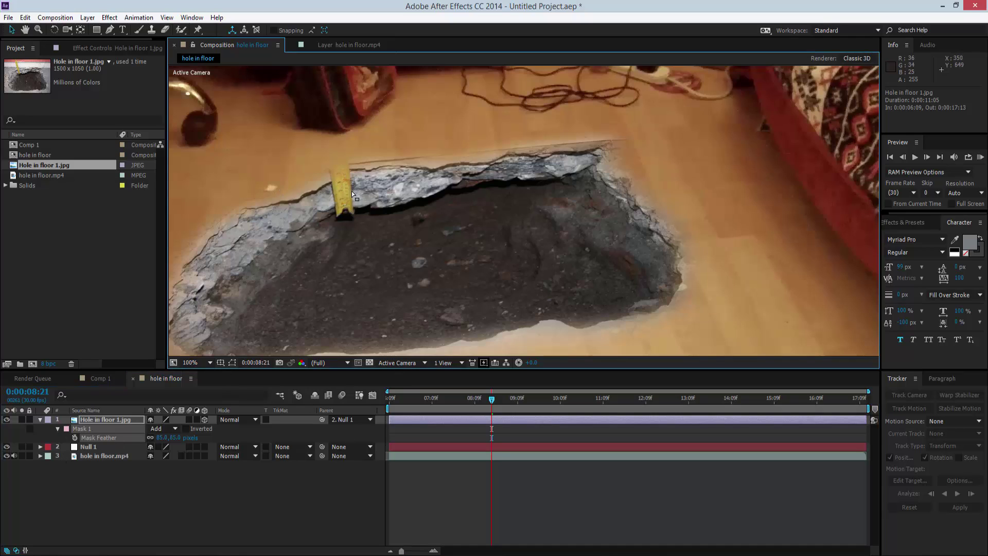
pyautogui.moveTo(491, 403); pyautogui.dragTo(541, 410)
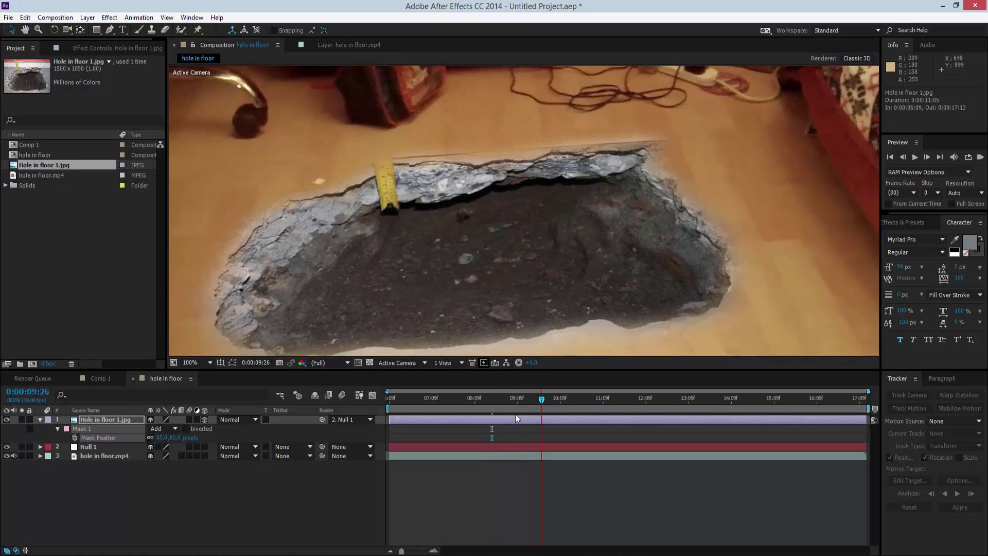
pyautogui.moveTo(180, 437); pyautogui.dragTo(227, 439)
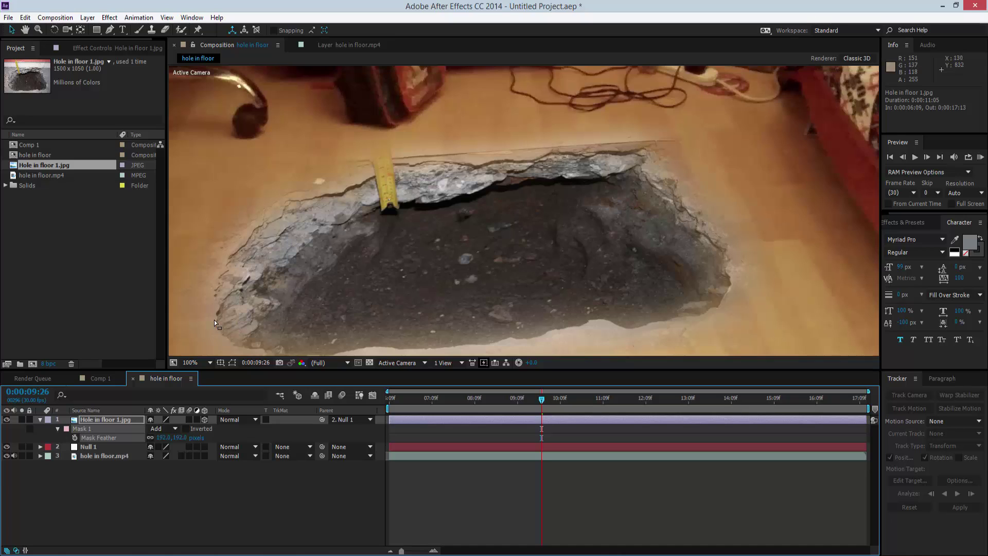
# Show the mask outline, adjust its vertices along the hole's far edge and upper corners, and check the blend at 0:00:06:28
pyautogui.click(232, 363)
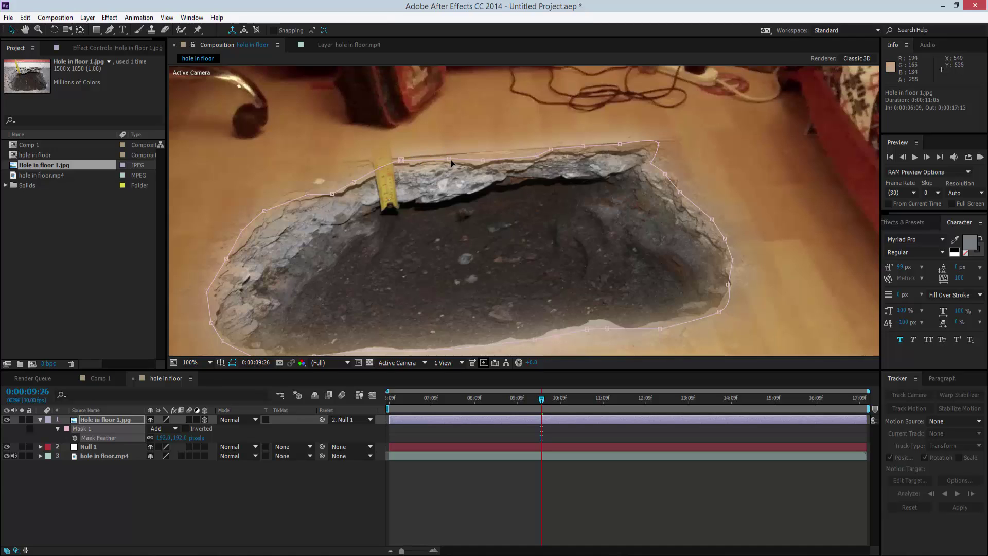
pyautogui.moveTo(449, 159); pyautogui.dragTo(538, 148)
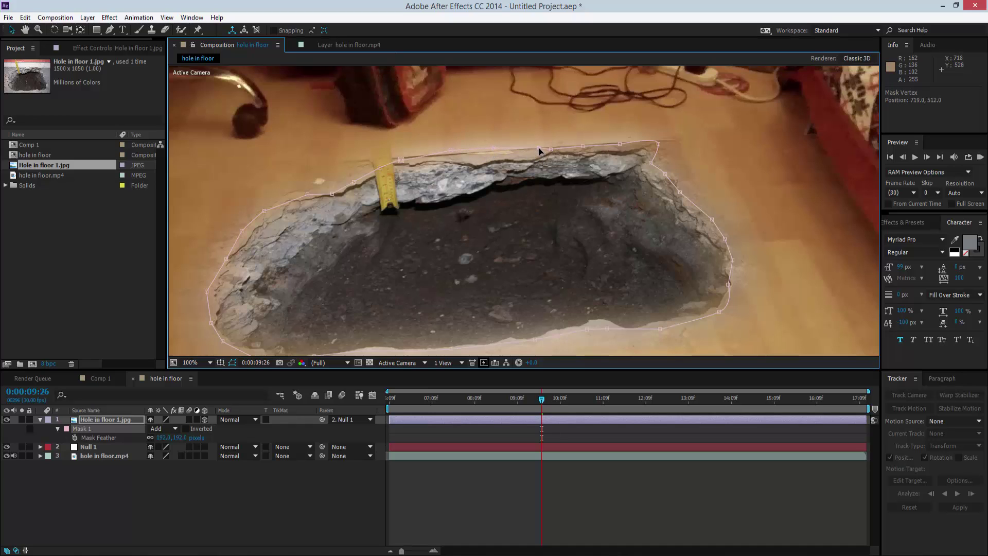
pyautogui.moveTo(651, 164); pyautogui.dragTo(658, 164)
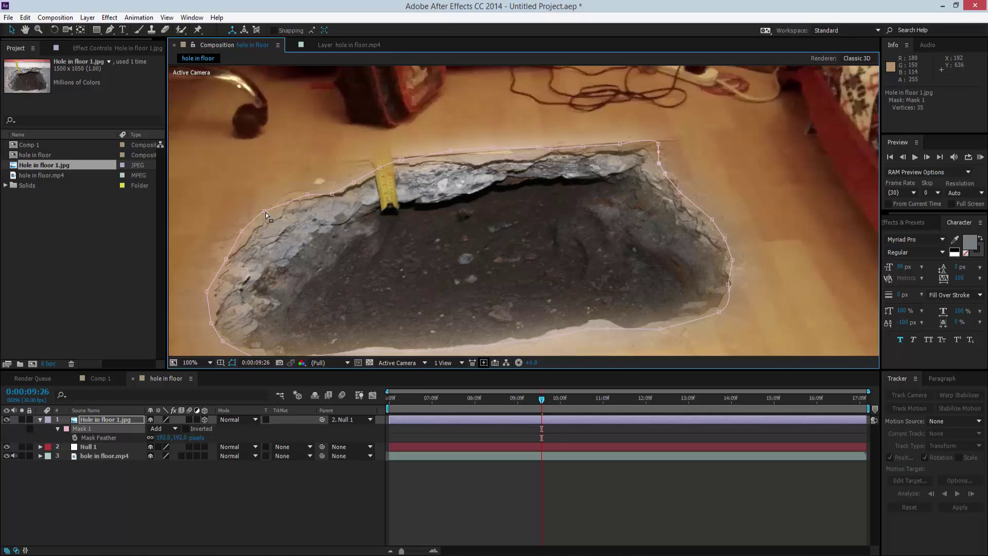
pyautogui.moveTo(268, 217); pyautogui.dragTo(304, 190)
pyautogui.moveTo(542, 401); pyautogui.dragTo(416, 406)
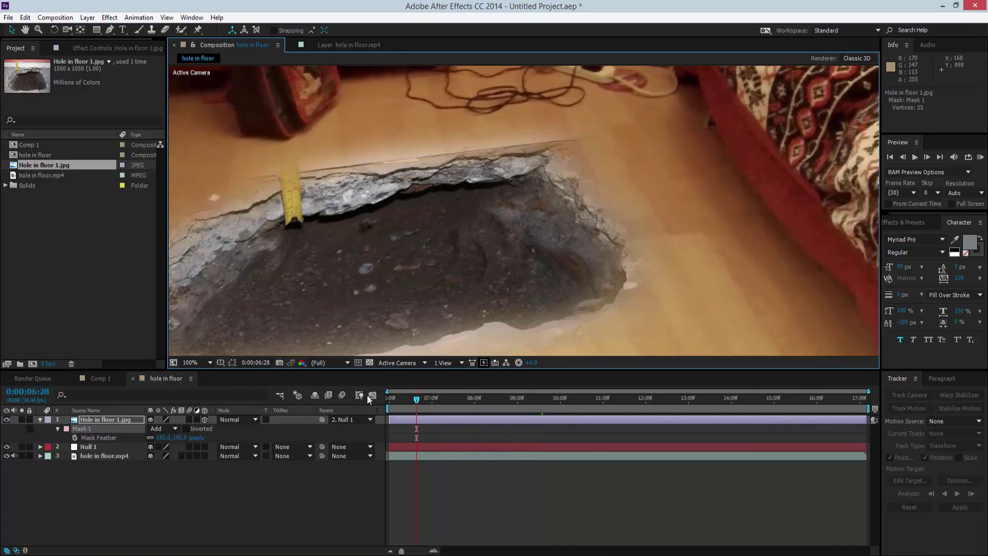
pyautogui.scroll(-2, 433, 304)
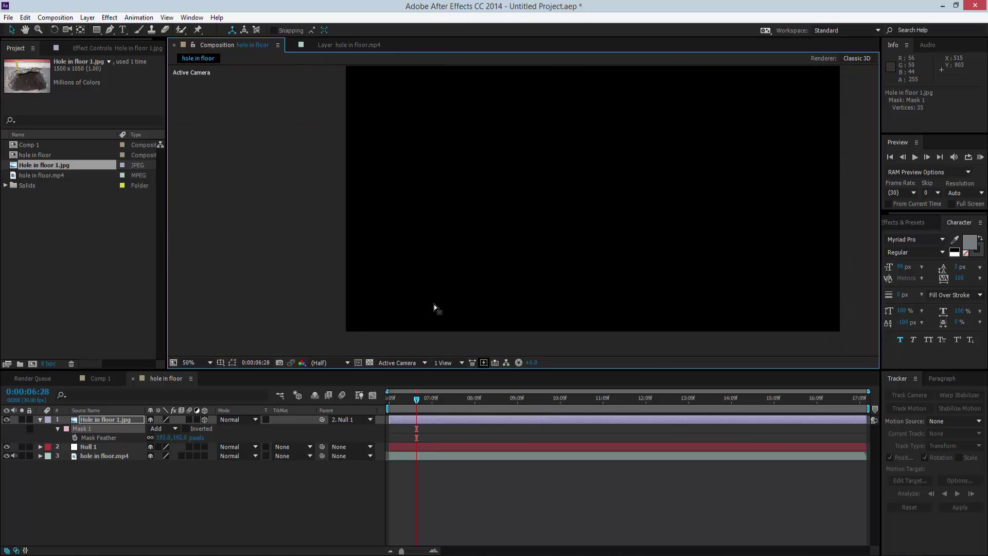
pyautogui.moveTo(548, 255); pyautogui.dragTo(419, 301)
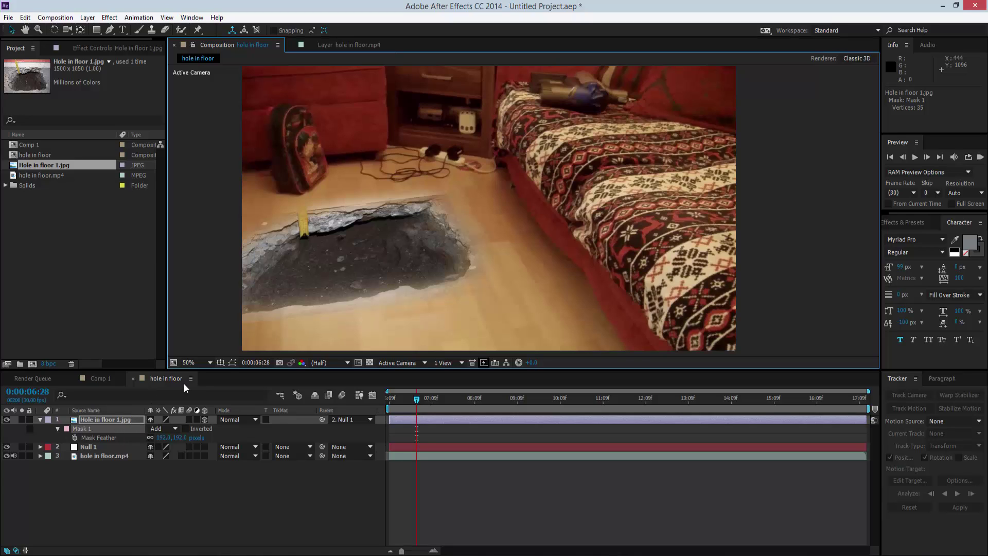
# Show the mask outline and adjust the vertices along the hole's near edge to trim the pale border
pyautogui.click(232, 362)
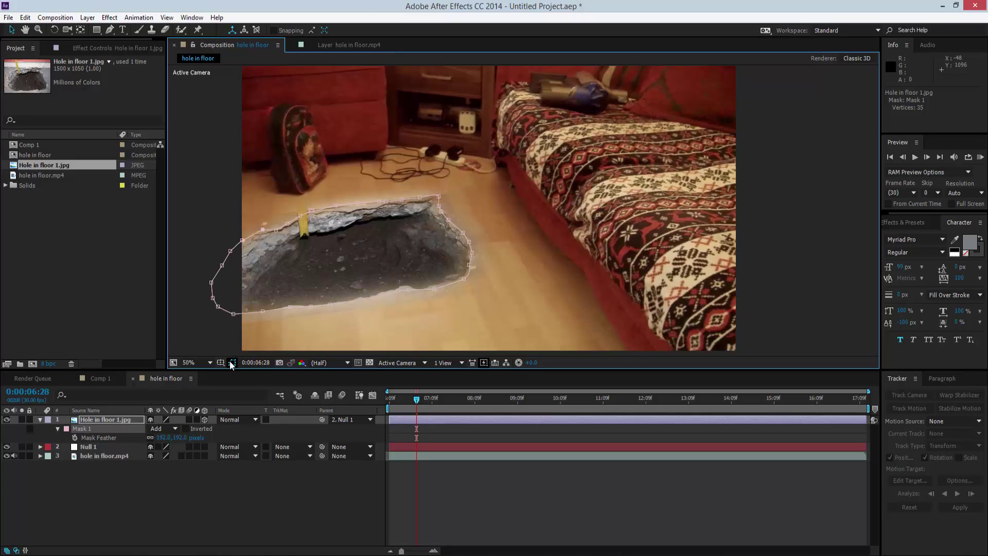
pyautogui.click(407, 289)
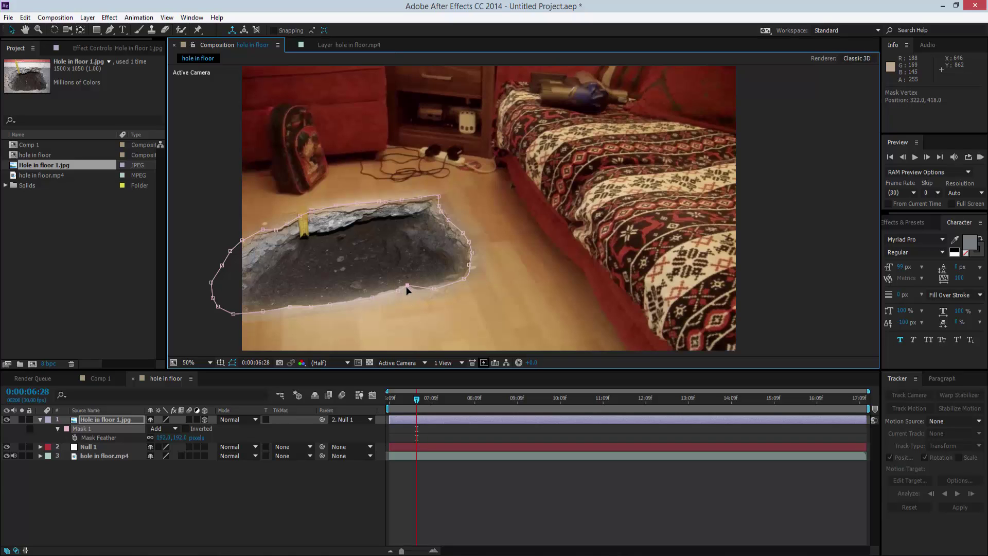
pyautogui.click(435, 286)
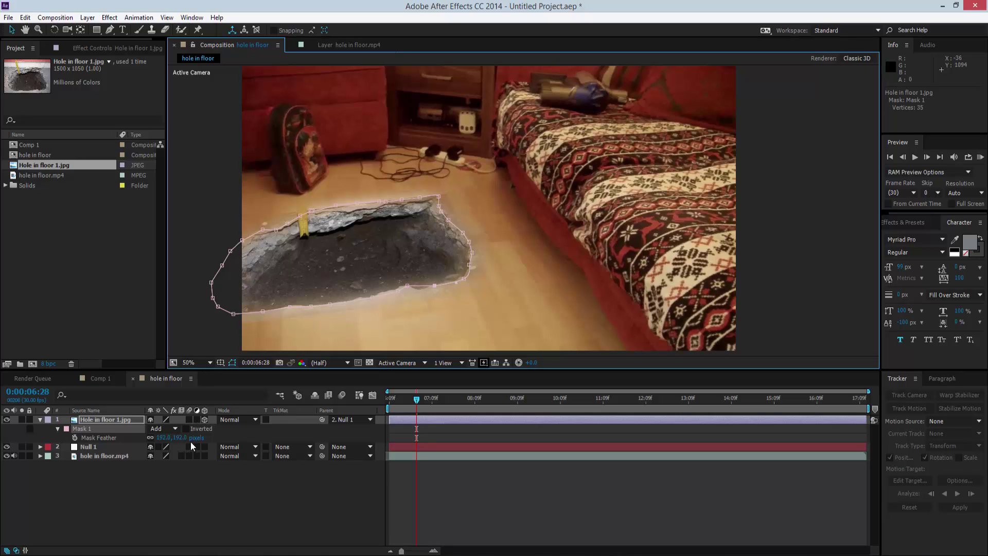
# Lower the mask feather to about 140 pixels, then check the hole's blend without the outline at 0:00:13:08
pyautogui.moveTo(185, 441); pyautogui.dragTo(185, 437)
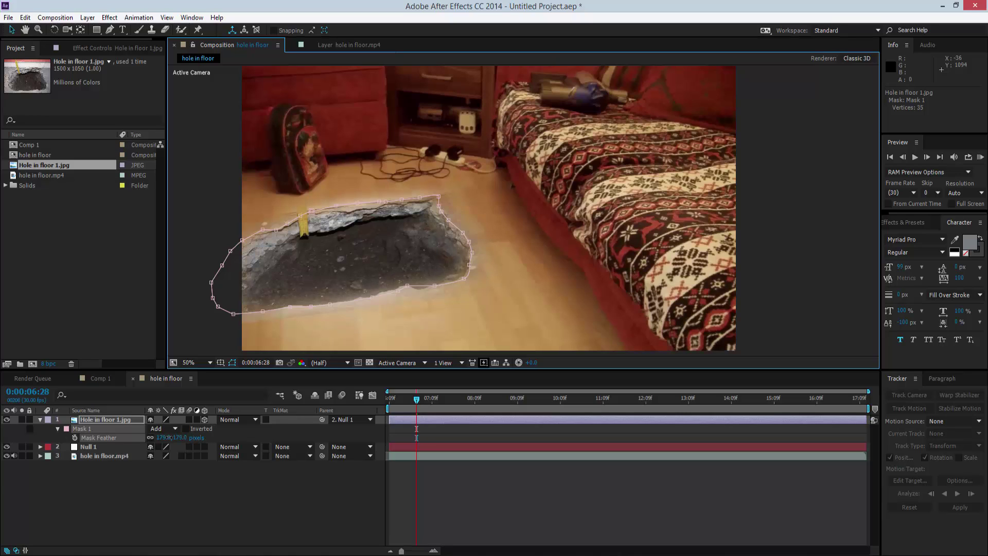
pyautogui.click(157, 438)
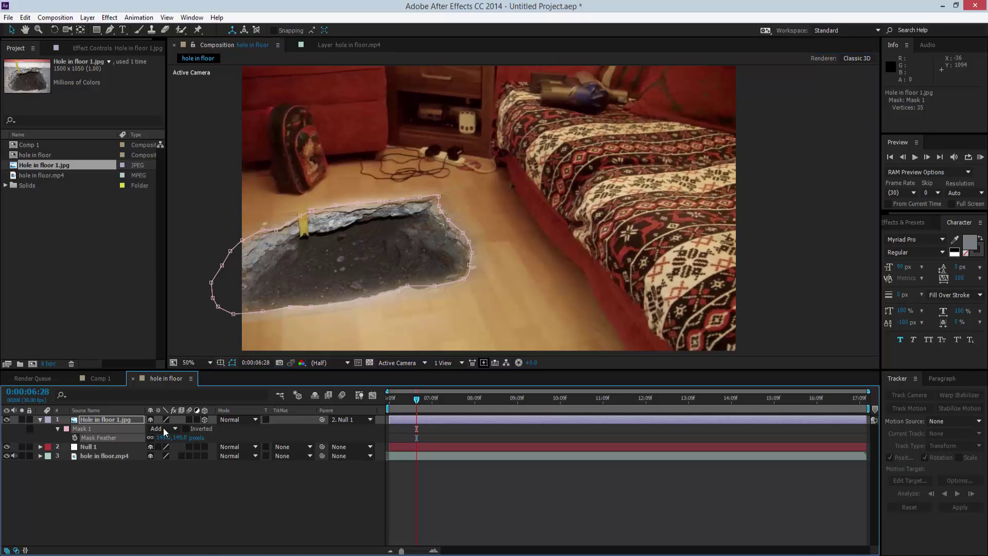
pyautogui.click(232, 363)
pyautogui.moveTo(415, 397); pyautogui.dragTo(687, 415)
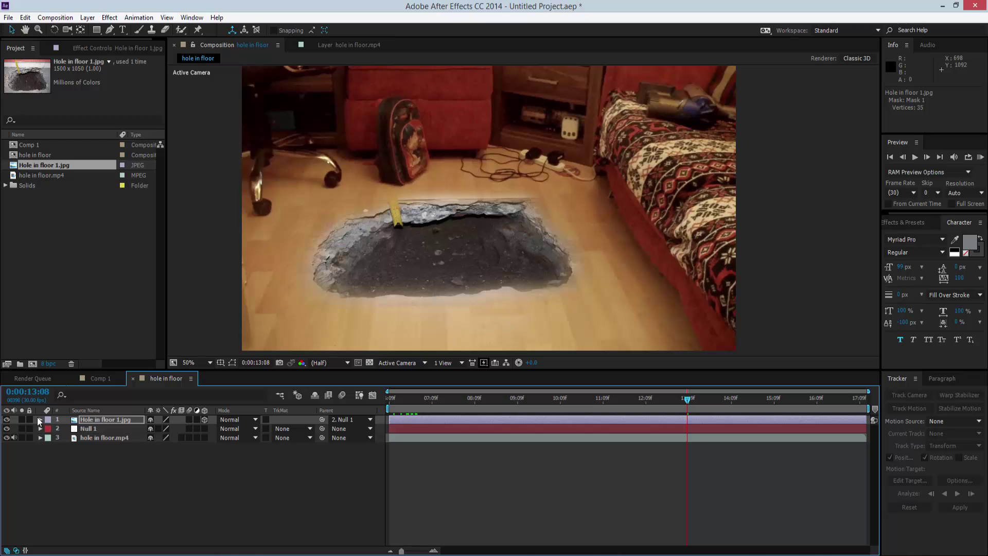
# Apply the Curves colour correction effect to the Hole in floor 1.jpg layer
pyautogui.rightClick(90, 418)
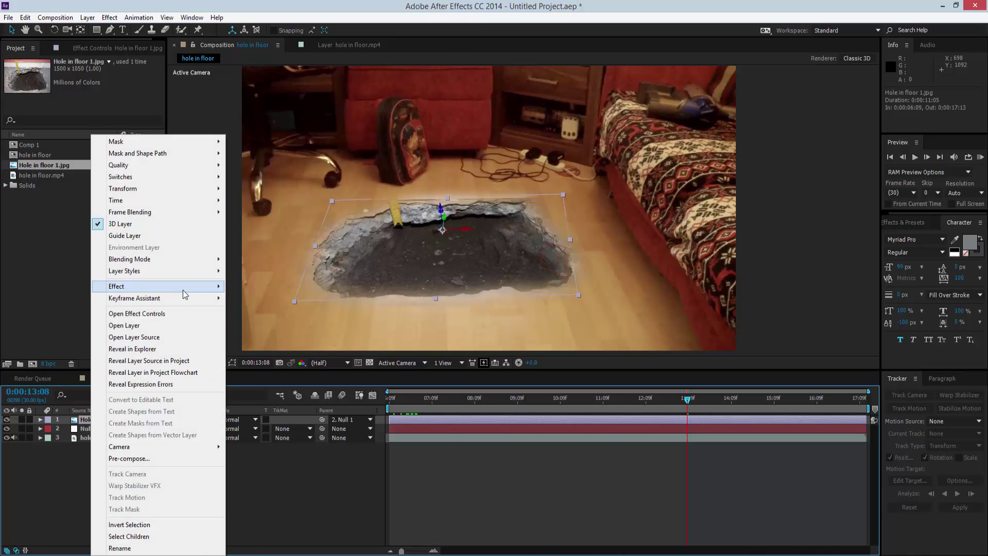
pyautogui.moveTo(184, 293)
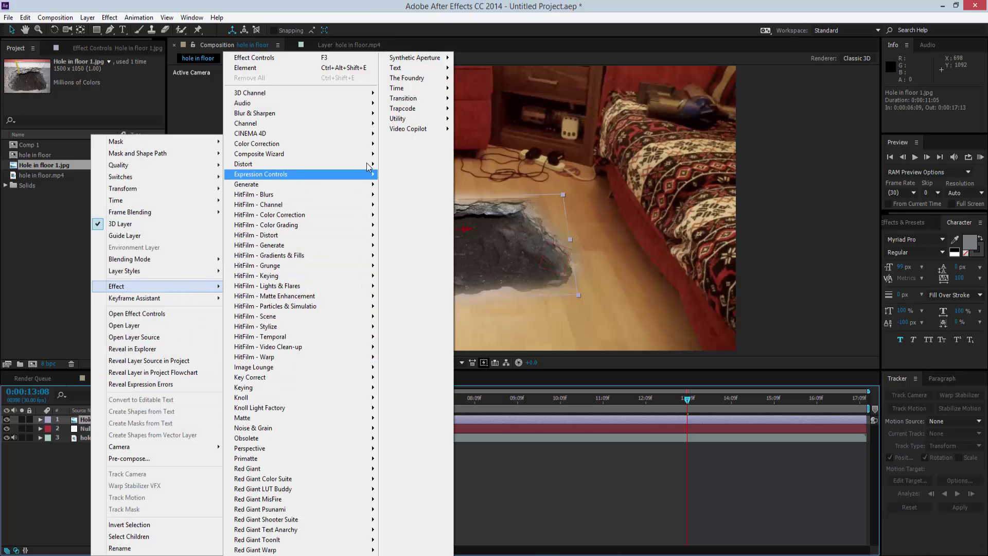
pyautogui.moveTo(367, 148)
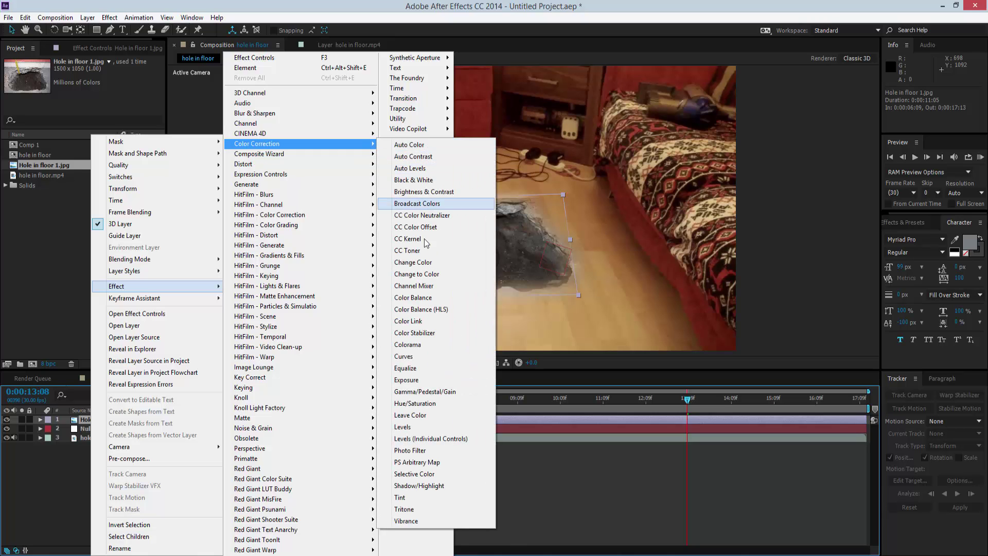
pyautogui.click(421, 357)
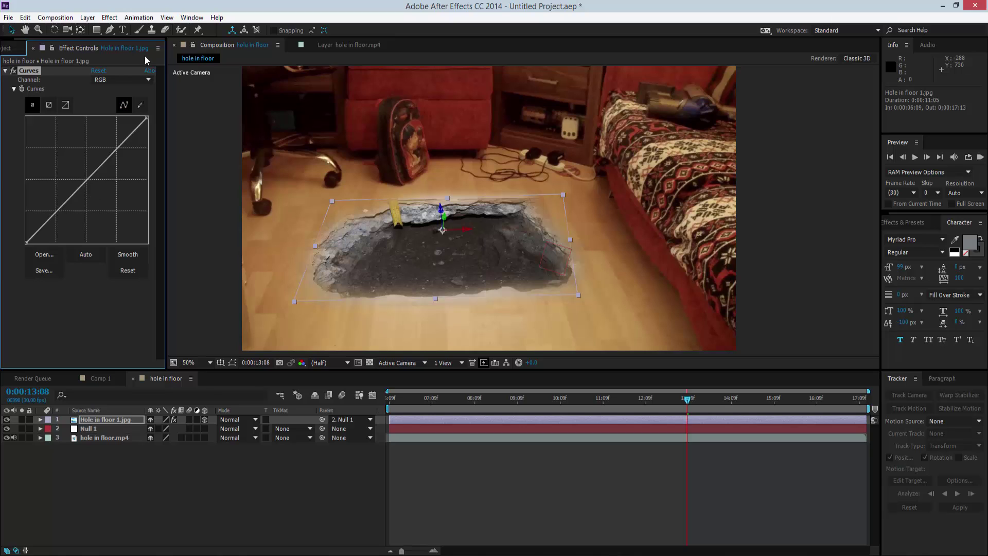
# Shape the hole's RGB curve by raising the shadows and pulling the upper midtones back towards the diagonal
pyautogui.moveTo(64, 201)
pyautogui.mouseDown()
pyautogui.moveTo(77, 221)
pyautogui.moveTo(61, 190)
pyautogui.mouseUp()
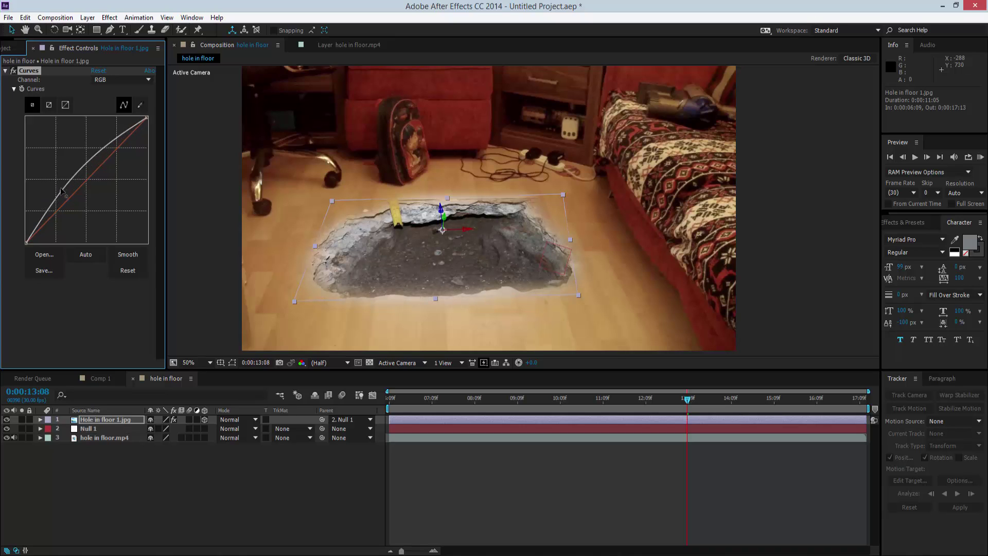
pyautogui.moveTo(101, 148); pyautogui.dragTo(101, 162)
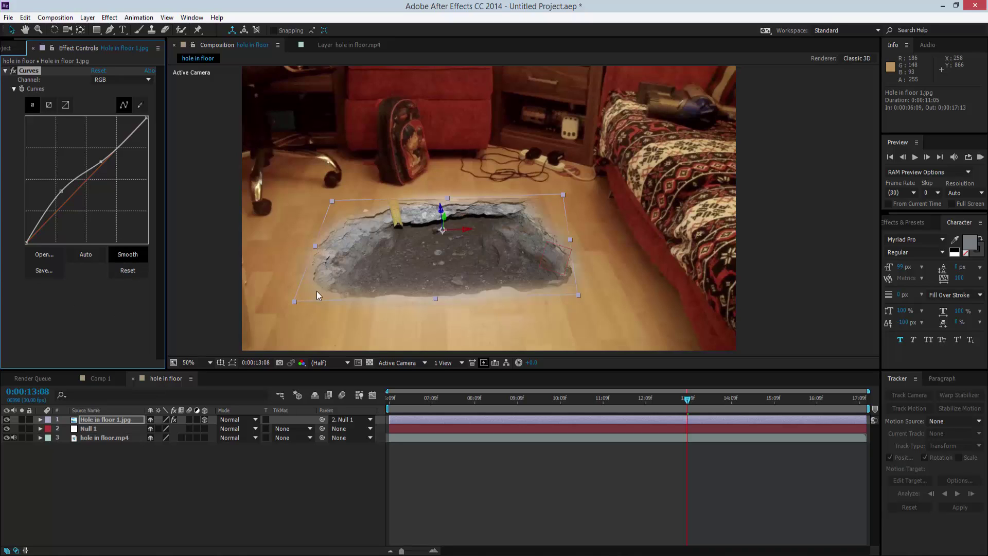
pyautogui.moveTo(58, 192); pyautogui.dragTo(60, 193)
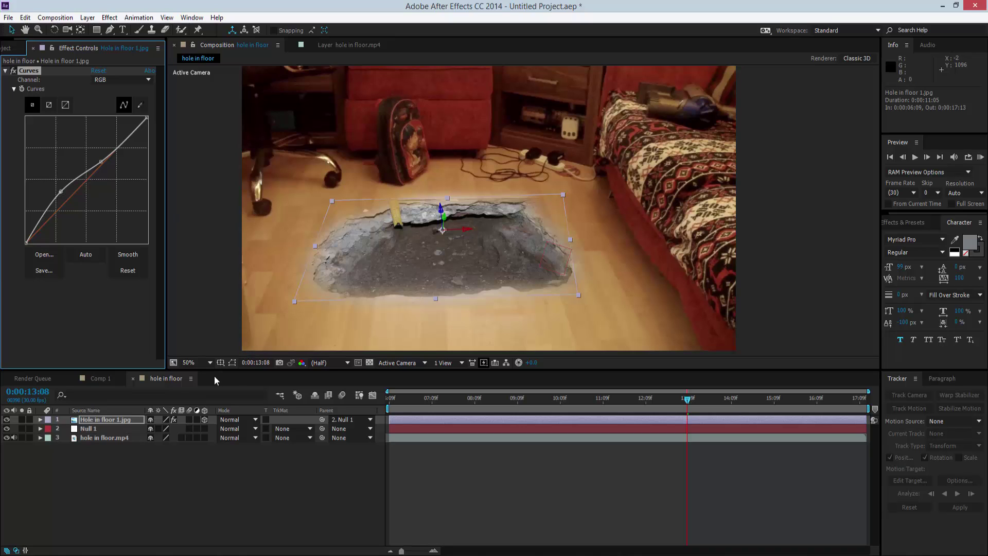
# Inspect the hole's feathered edges and colour match close up at 0:00:13:08, then return to the 50% view
pyautogui.click(232, 363)
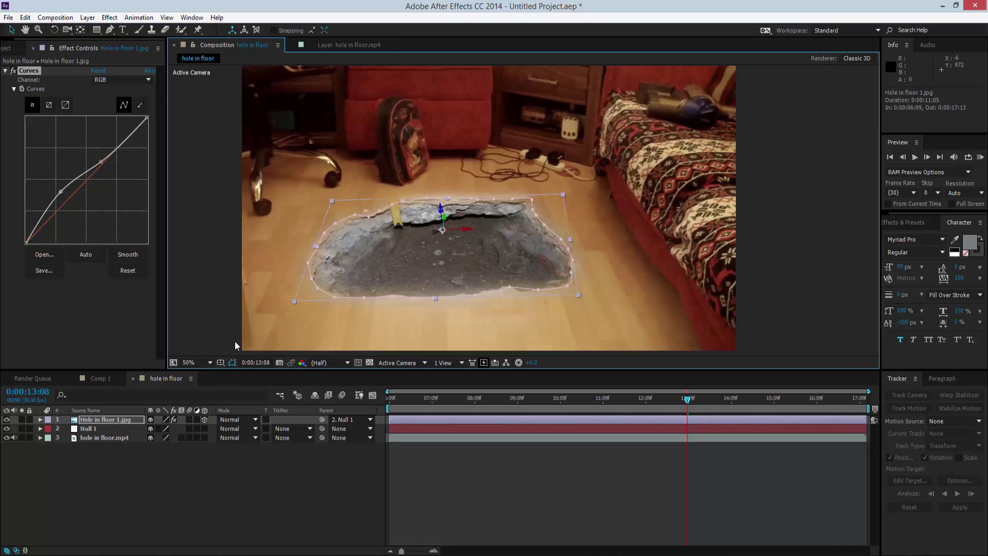
pyautogui.scroll(2, 351, 264)
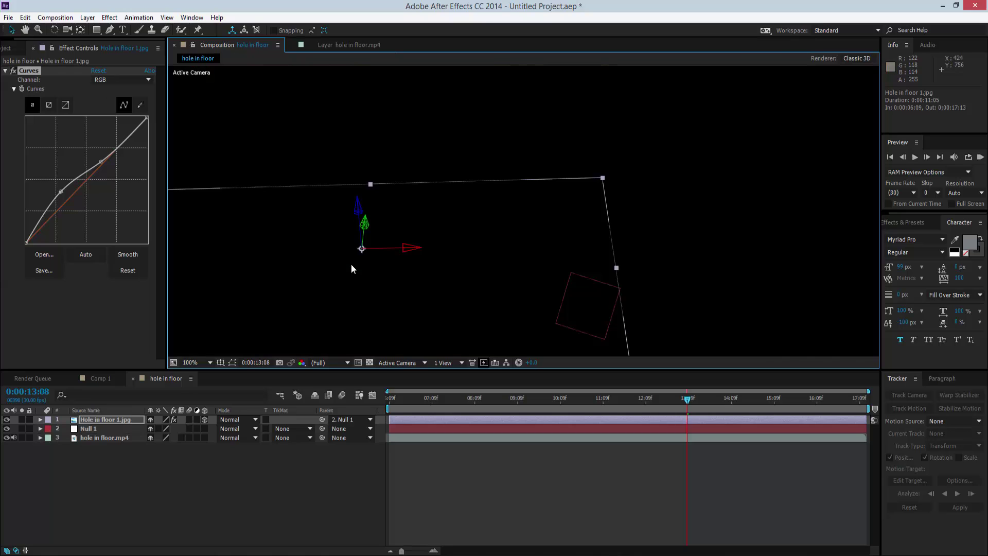
pyautogui.moveTo(285, 268); pyautogui.dragTo(635, 183)
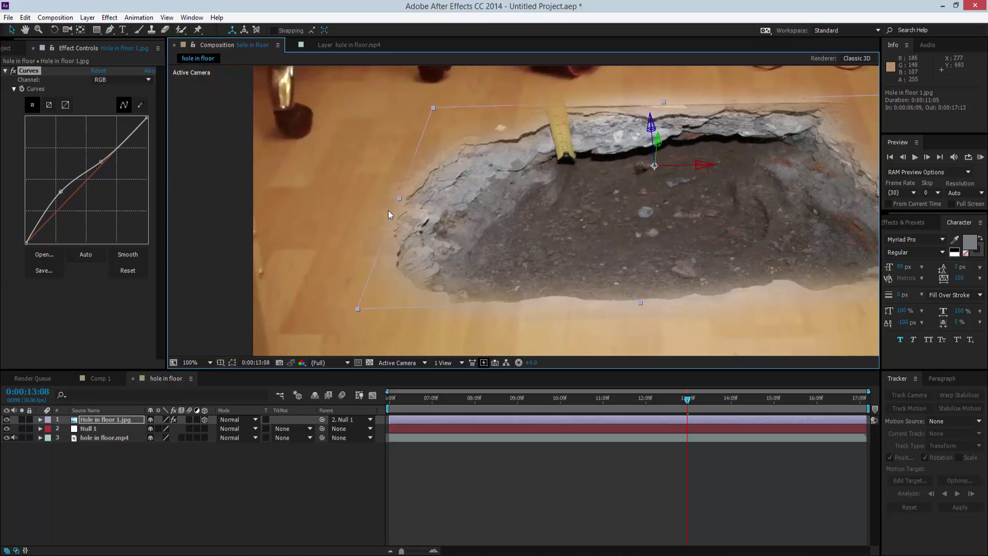
pyautogui.scroll(-4, 507, 246)
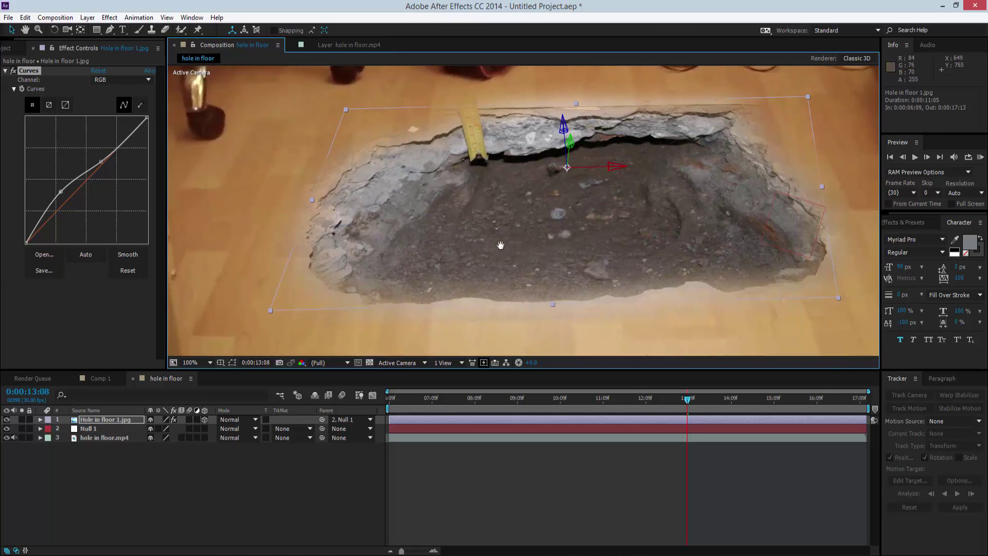
pyautogui.scroll(2, 510, 248)
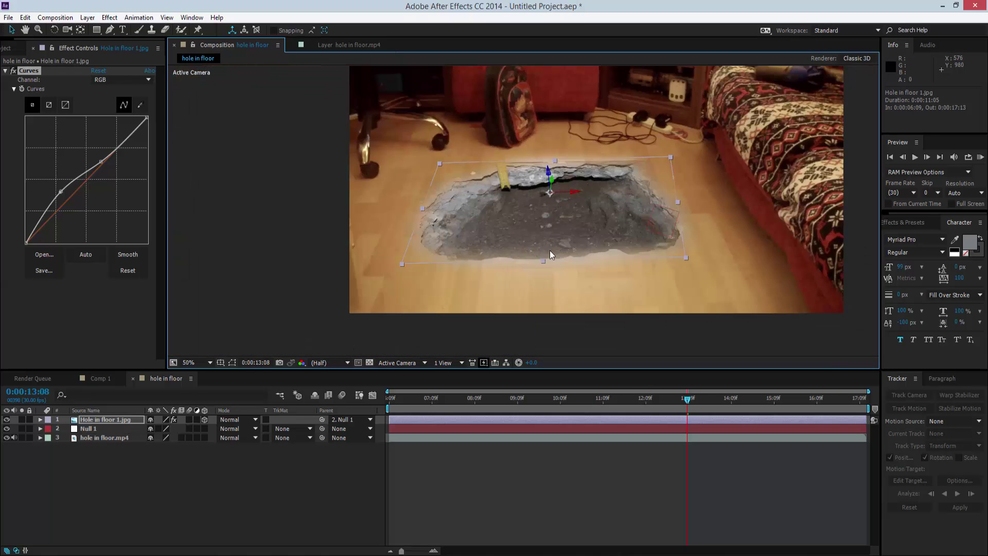
pyautogui.moveTo(579, 239); pyautogui.dragTo(515, 264)
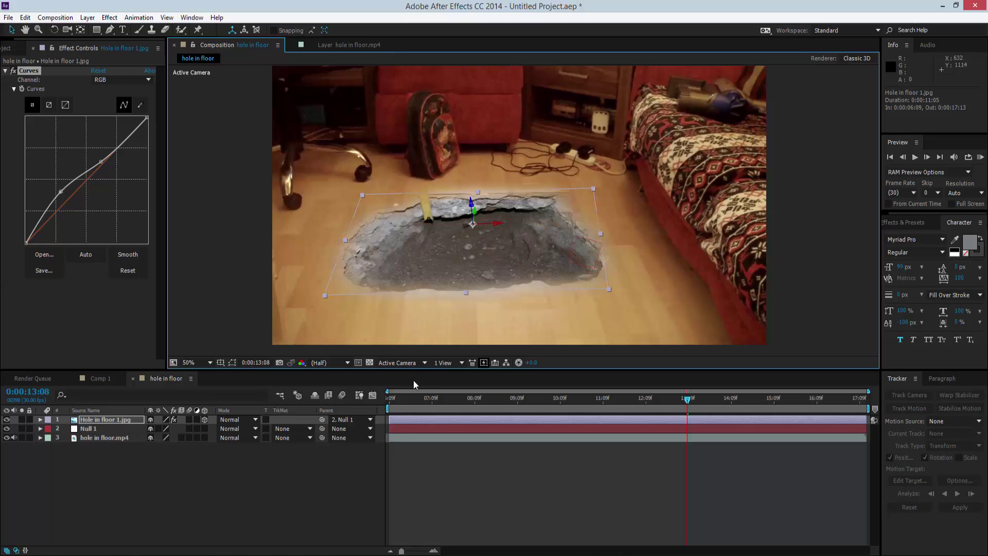
# Scrub the footage from 0:00:06:09 to 0:00:14:07 to check the hole's tracking and blend with the layer deselected
pyautogui.click(391, 402)
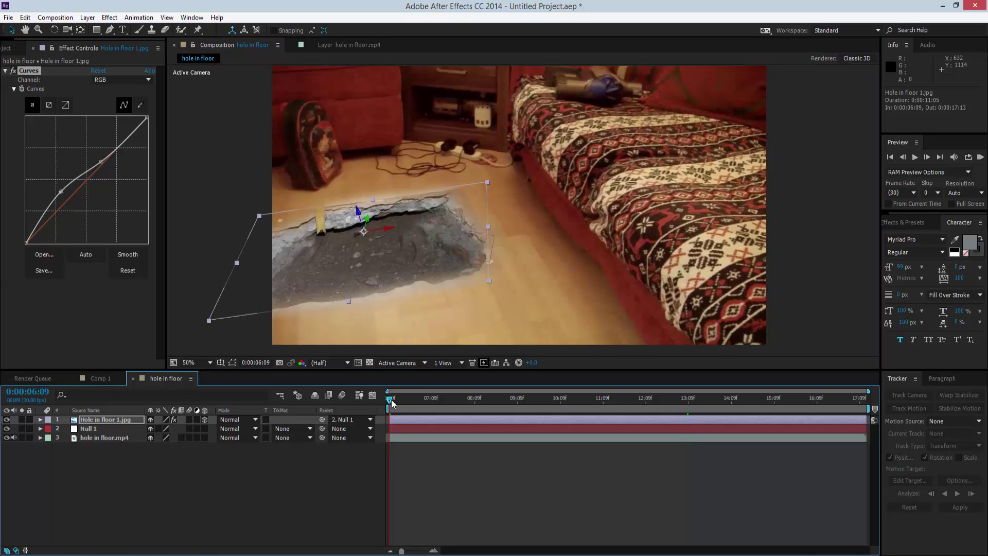
pyautogui.moveTo(391, 402); pyautogui.dragTo(613, 403)
pyautogui.click(233, 315)
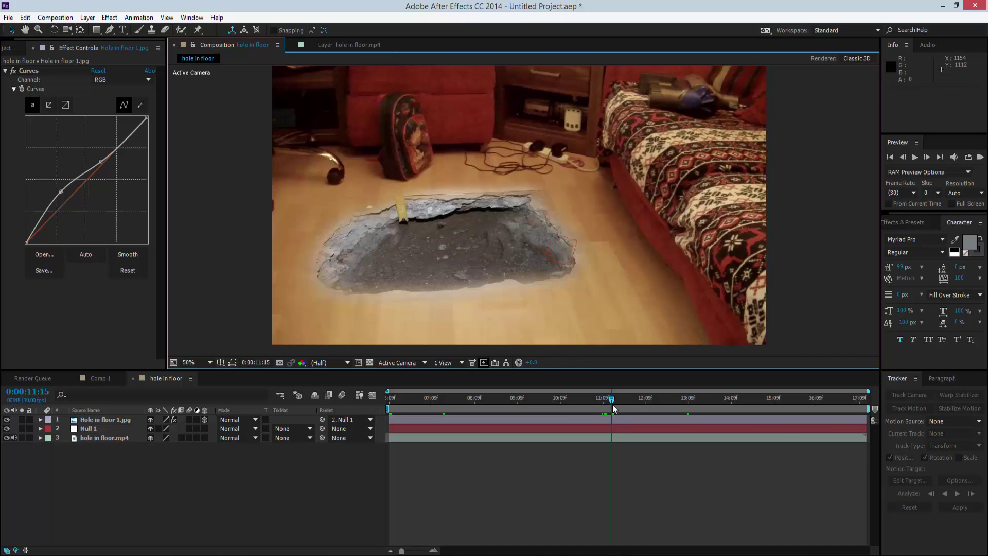
pyautogui.moveTo(612, 400); pyautogui.dragTo(682, 399)
pyautogui.click(729, 397)
pyautogui.moveTo(536, 244); pyautogui.dragTo(498, 260)
pyautogui.click(373, 295)
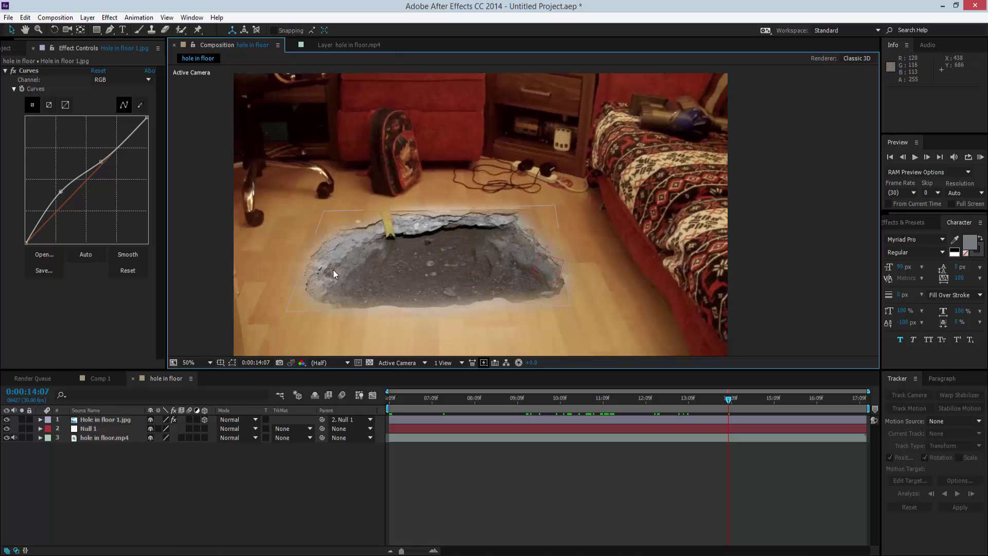
pyautogui.click(308, 316)
# Switch to File Explorer and look through the Action Movie essentials folders in the Documents library for effect footage
pyautogui.hotkey('alt', 'Tab')
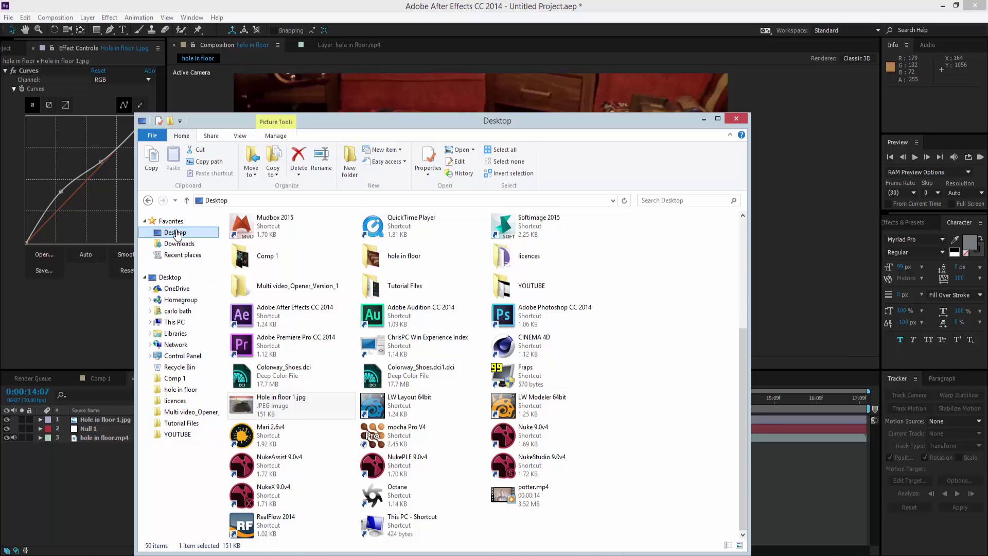
pyautogui.scroll(5, 329, 308)
pyautogui.doubleClick(391, 254)
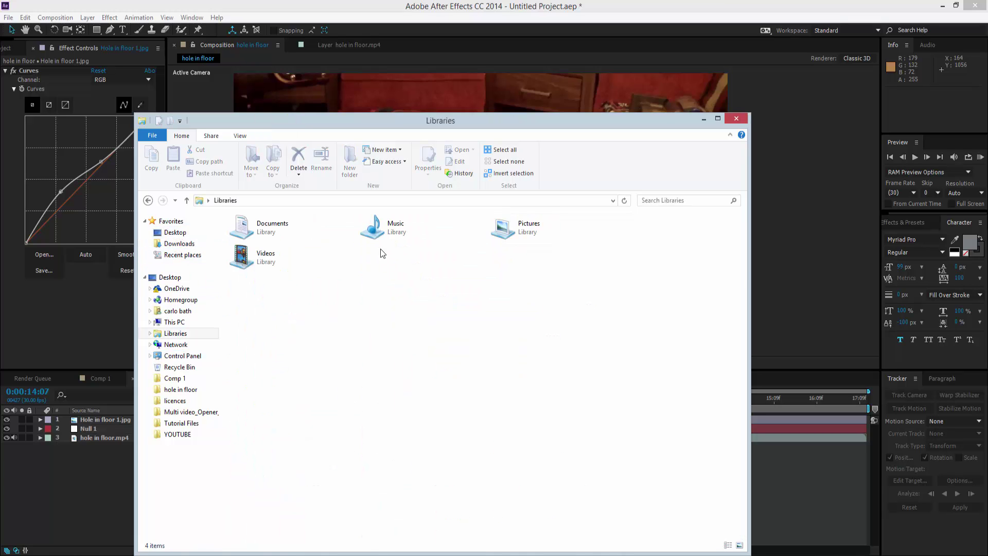
pyautogui.doubleClick(278, 227)
pyautogui.click(274, 270)
pyautogui.doubleClick(271, 284)
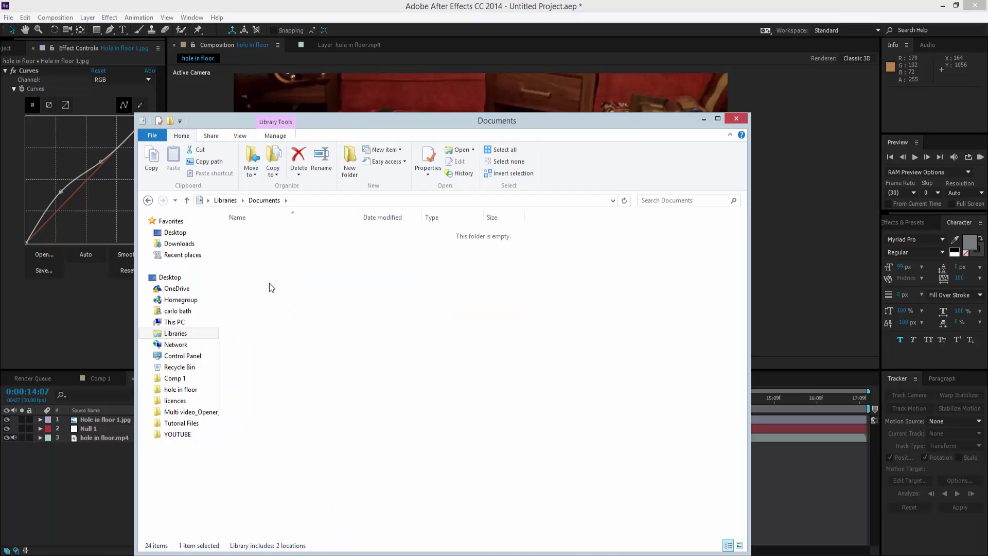
pyautogui.doubleClick(264, 246)
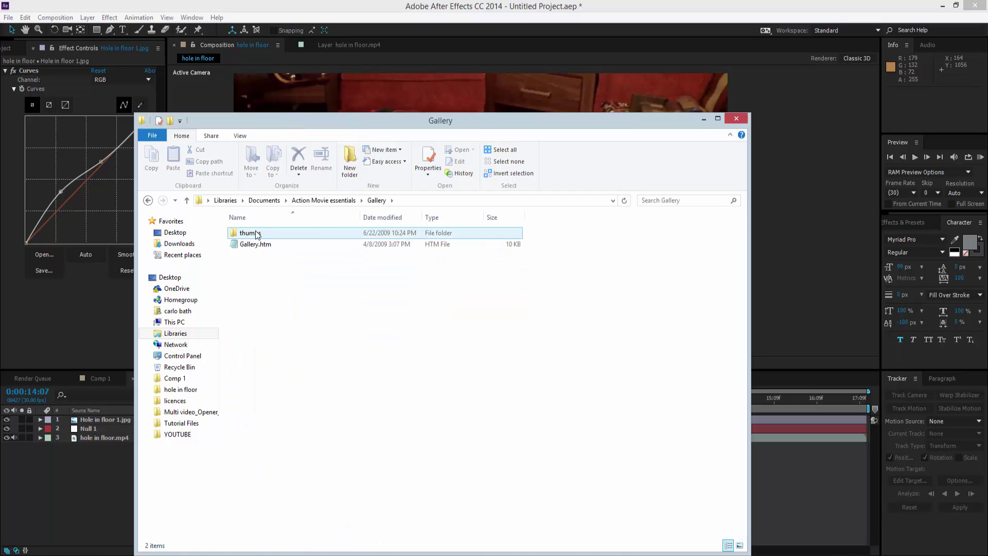
pyautogui.click(148, 200)
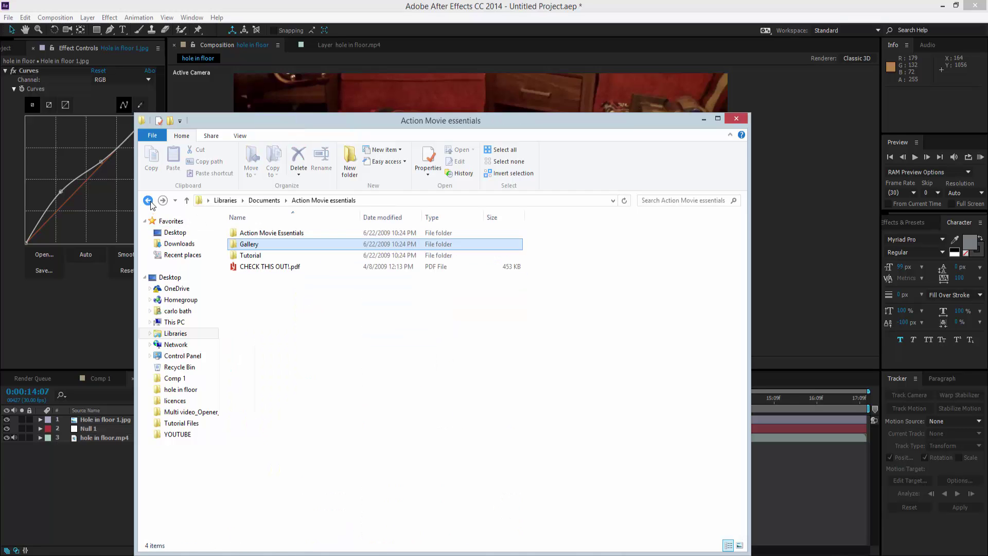
pyautogui.doubleClick(252, 232)
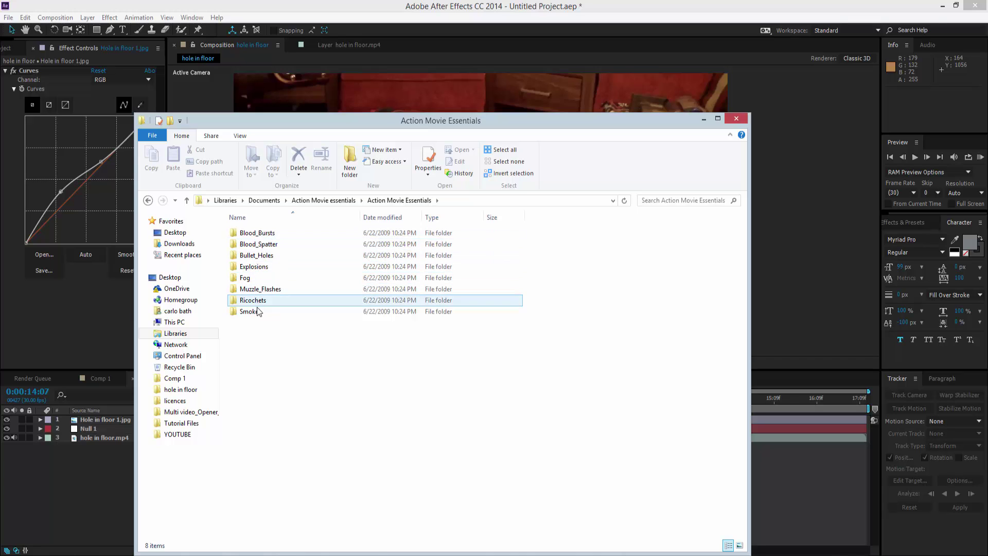
pyautogui.click(148, 200)
pyautogui.click(148, 200)
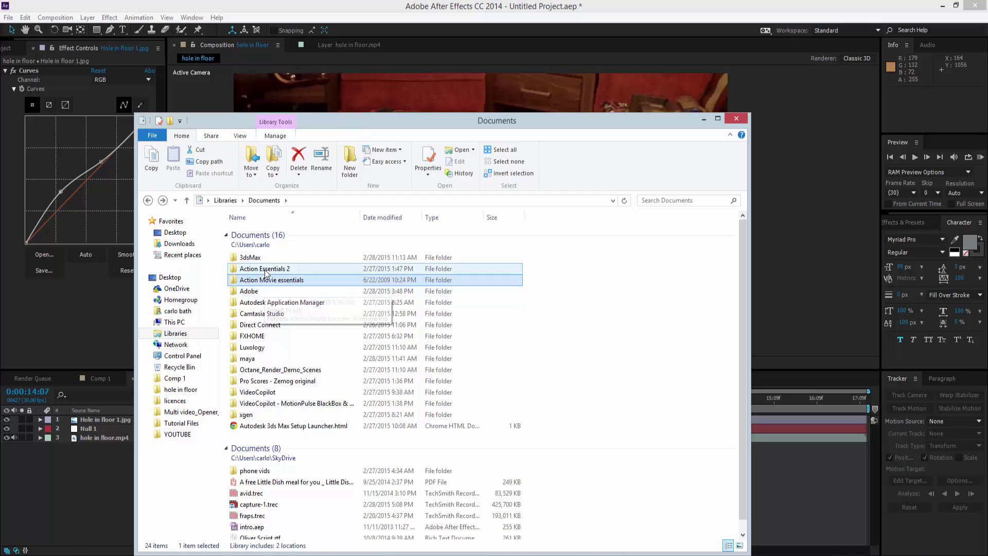
# Browse the 05. Debris clips in the Action Essentials 2 Video_Thumbnails folder as large thumbnails
pyautogui.doubleClick(265, 269)
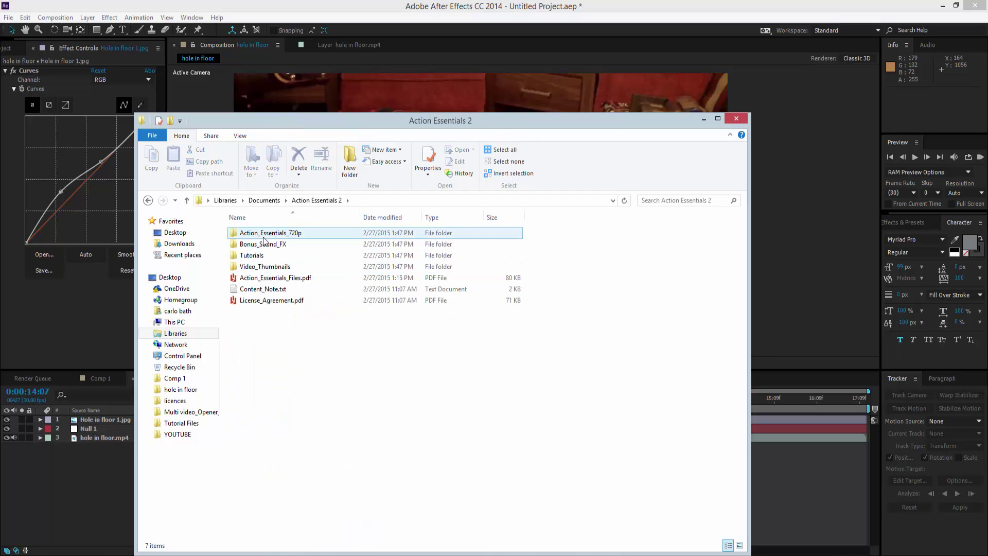
pyautogui.doubleClick(267, 267)
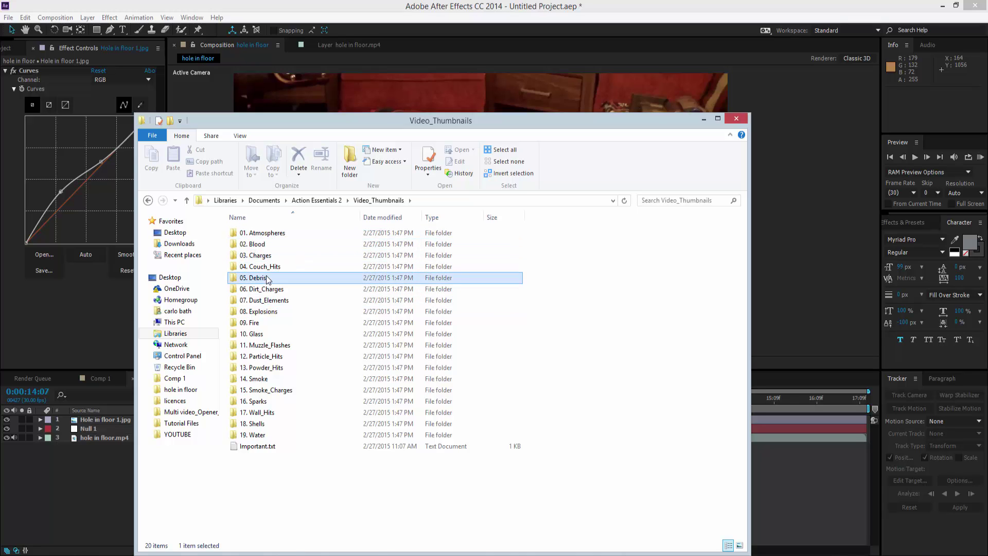
pyautogui.doubleClick(268, 277)
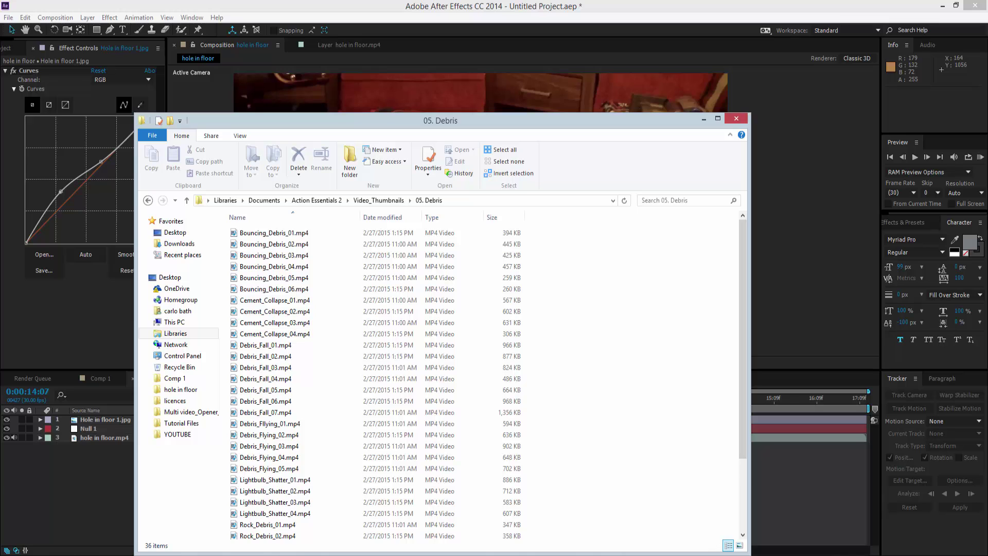
pyautogui.click(740, 547)
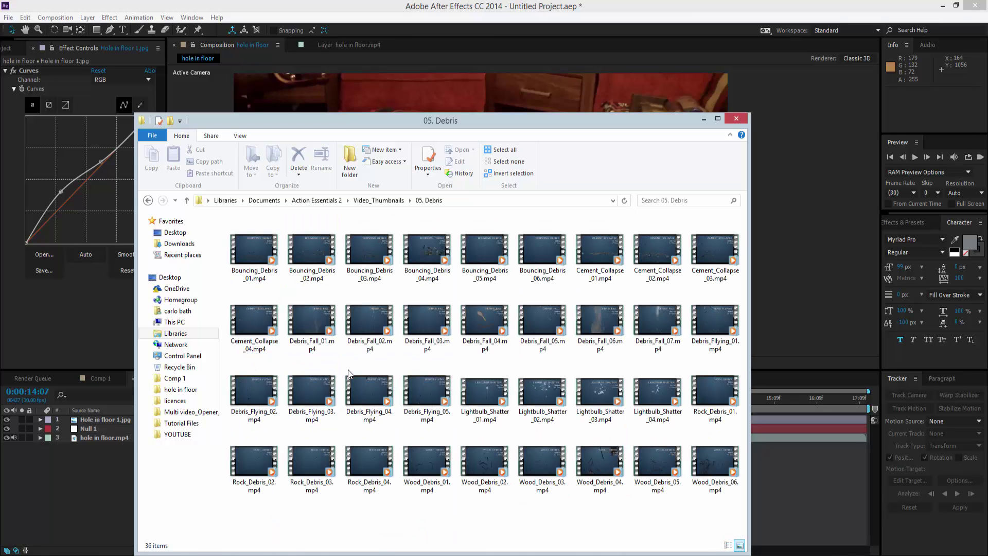
# Switch to the web browser and search Google Images for "debries"
pyautogui.click(705, 120)
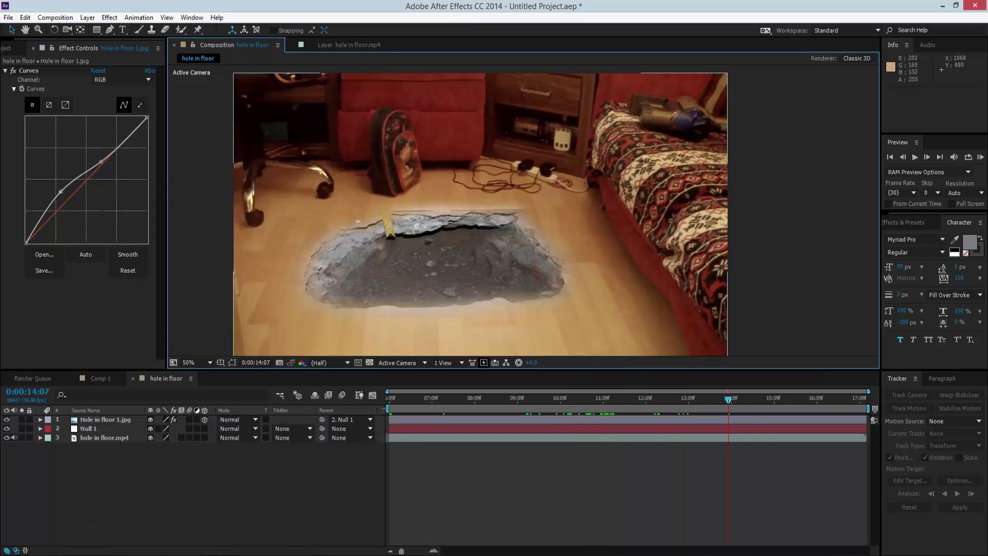
pyautogui.hotkey('alt', 'Tab')
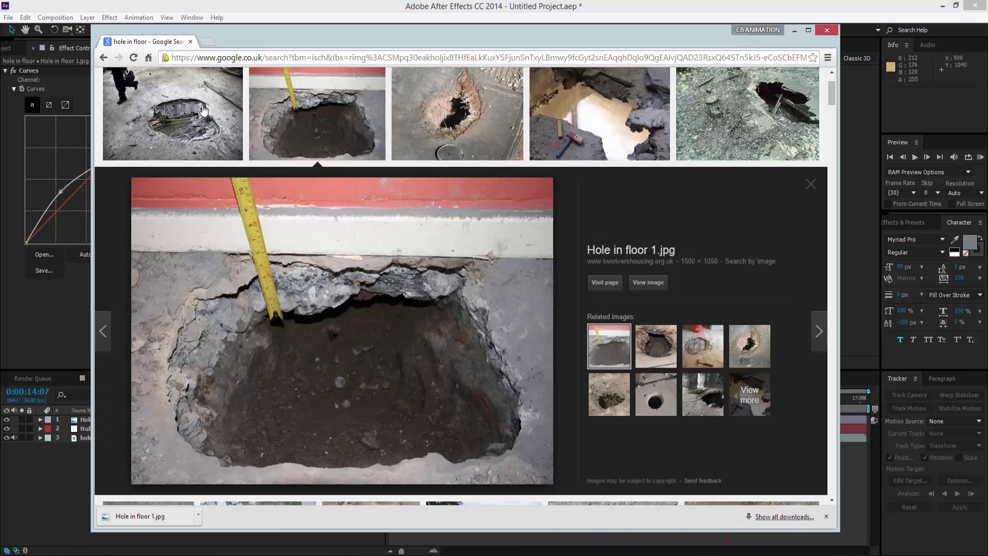
pyautogui.scroll(-4, 262, 263)
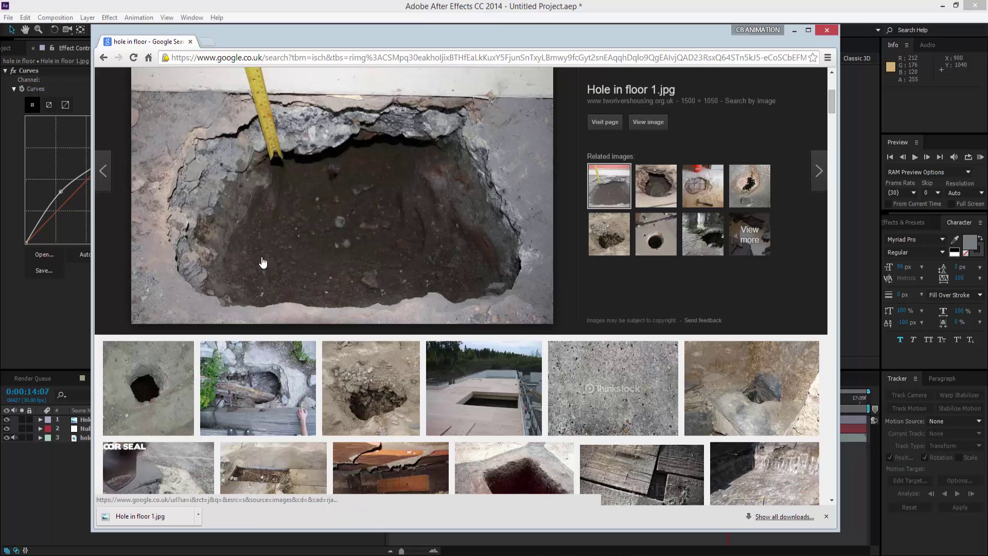
pyautogui.scroll(4, 261, 262)
pyautogui.moveTo(226, 83); pyautogui.dragTo(155, 71)
pyautogui.write('debries')
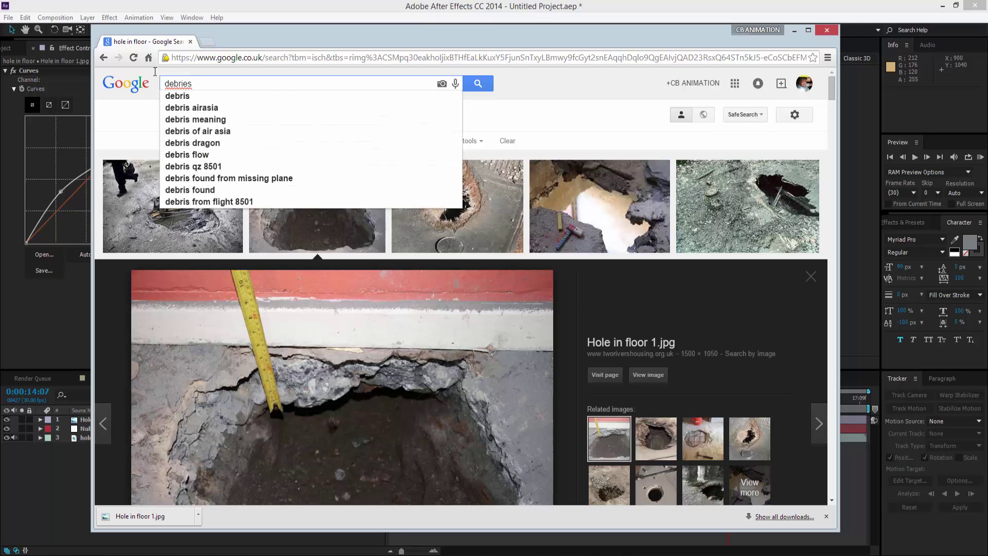
pyautogui.press('Return')
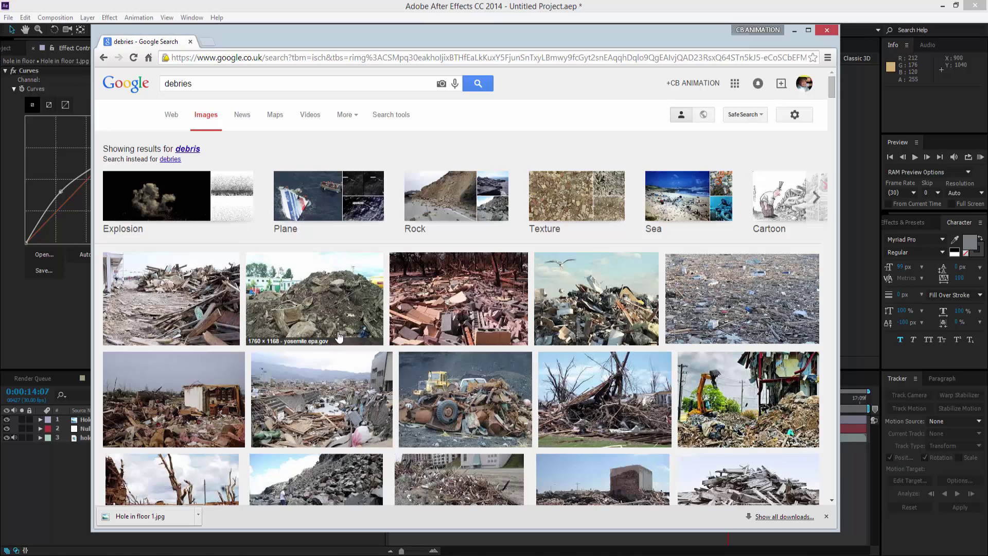
# Find the Texturelib stone debris texture in the image results and save it to the Desktop as debris_stone_debris_0003_01_preview.jpg
pyautogui.scroll(-3, 339, 334)
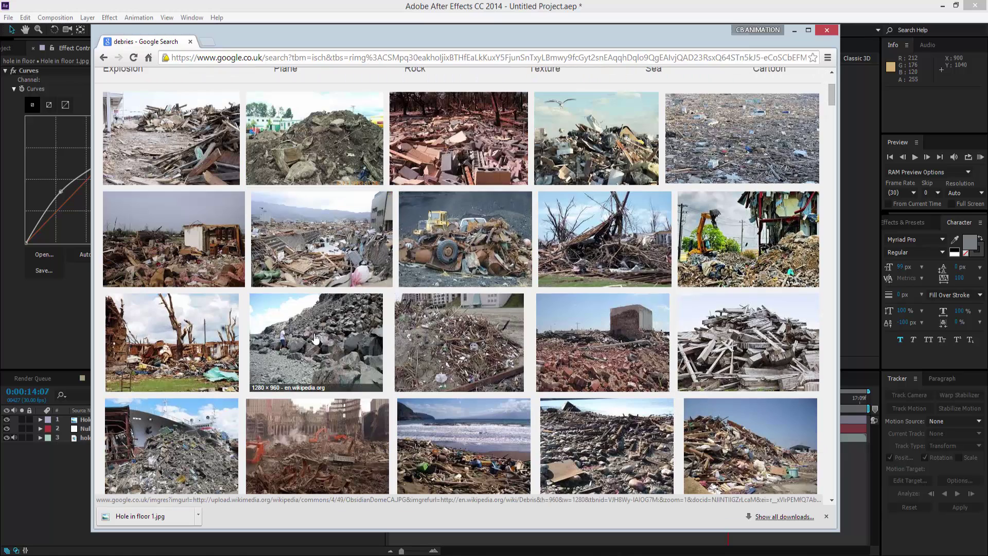
pyautogui.scroll(-3, 351, 335)
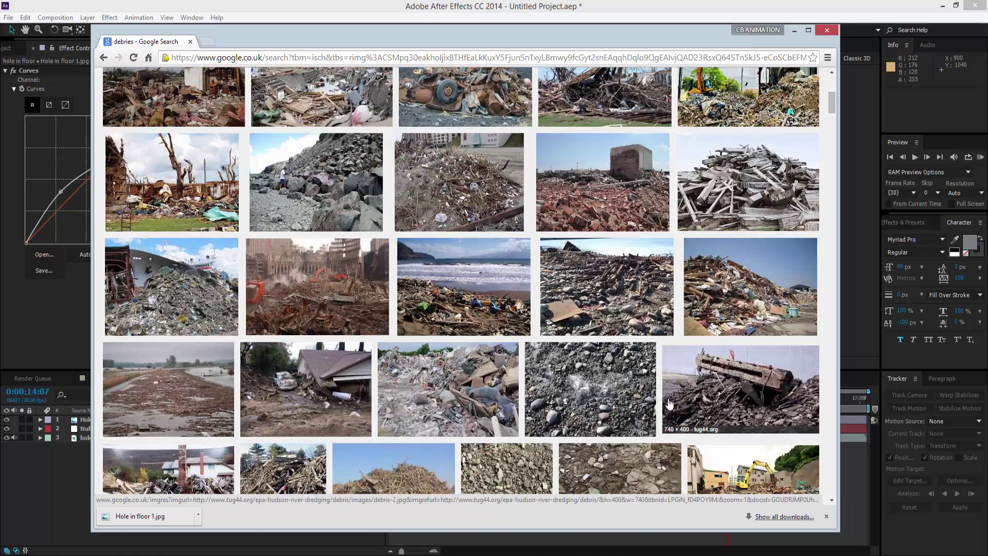
pyautogui.scroll(-2, 619, 394)
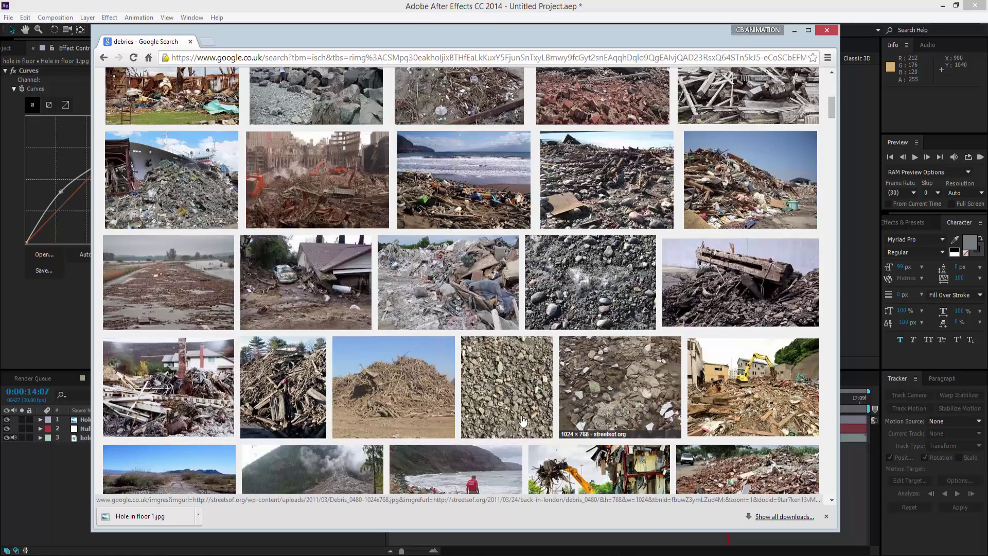
pyautogui.click(508, 410)
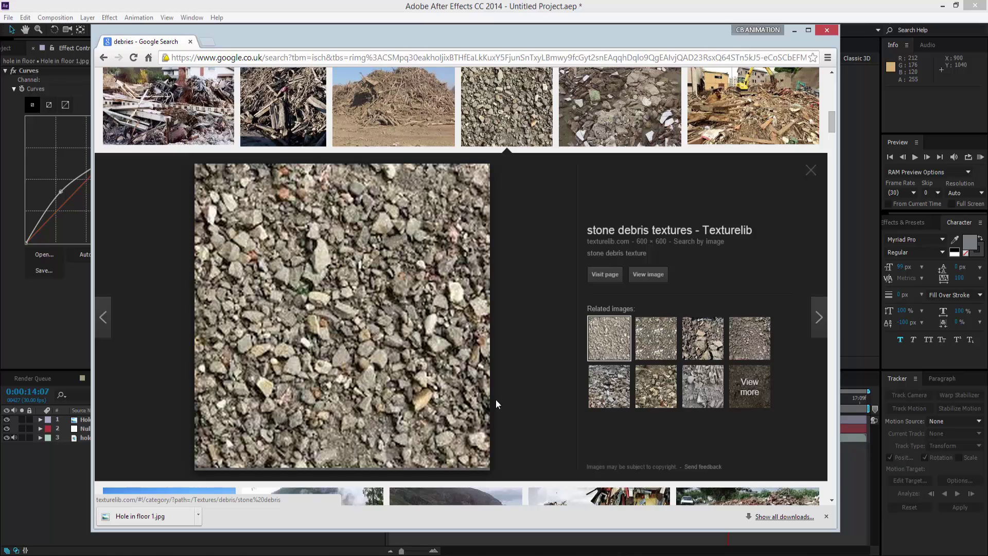
pyautogui.rightClick(308, 273)
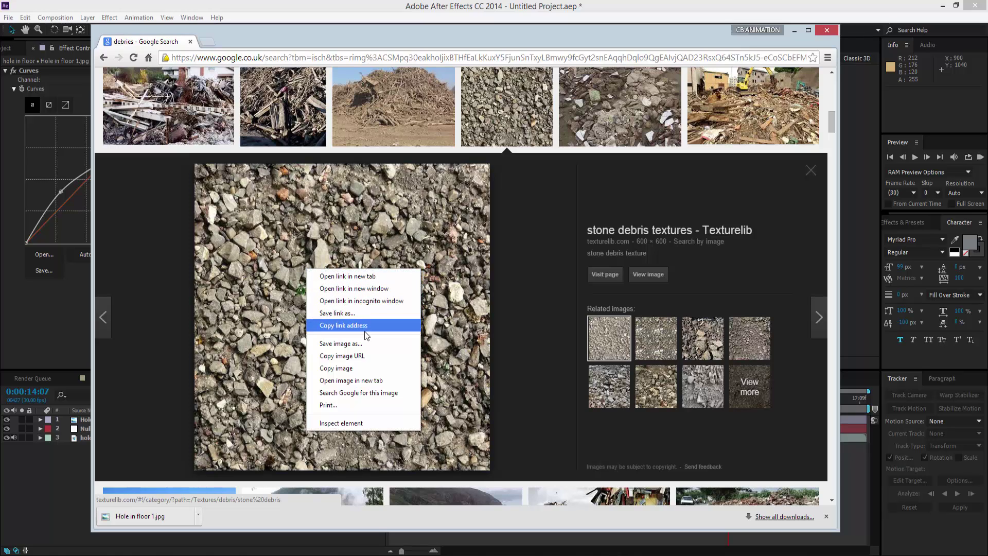
pyautogui.click(394, 342)
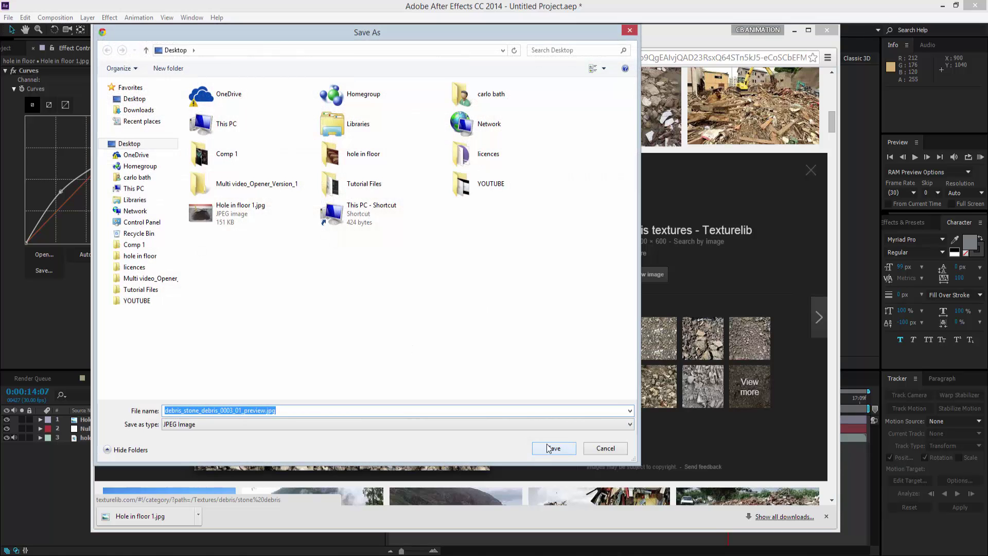
pyautogui.click(549, 447)
# Import the downloaded stone debris image into the After Effects project and place it in the hole in floor composition over the hole
pyautogui.click(7, 47)
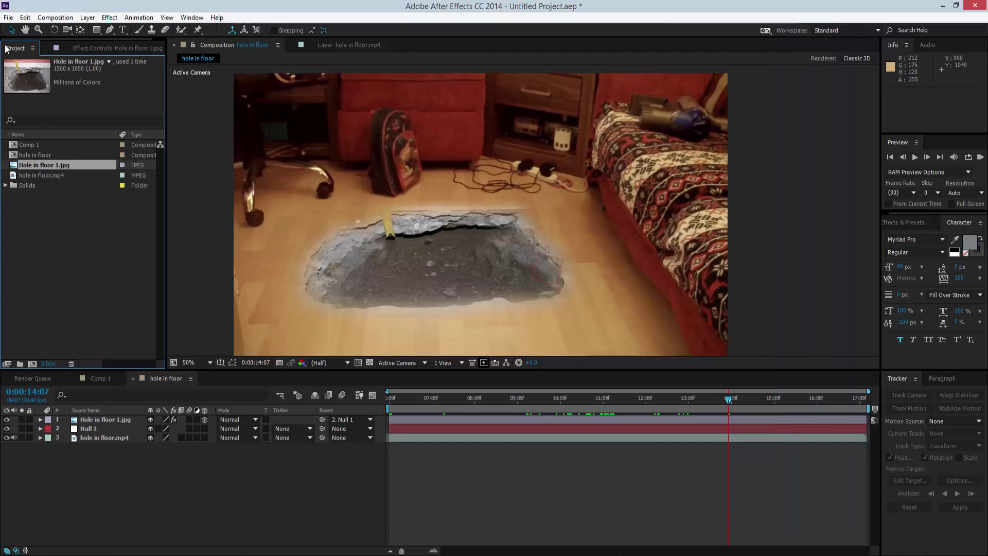
pyautogui.hotkey('alt', 'Tab')
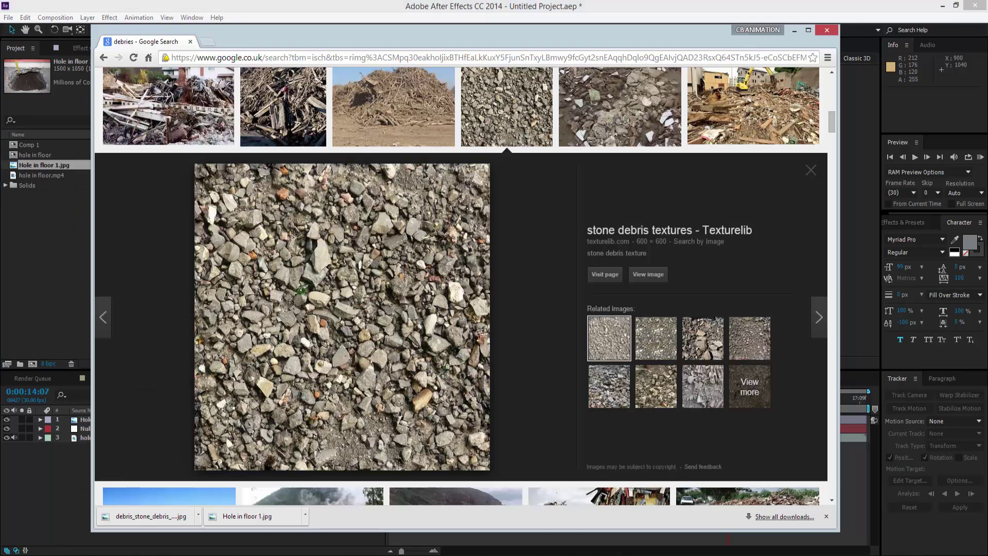
pyautogui.moveTo(149, 516); pyautogui.dragTo(38, 286)
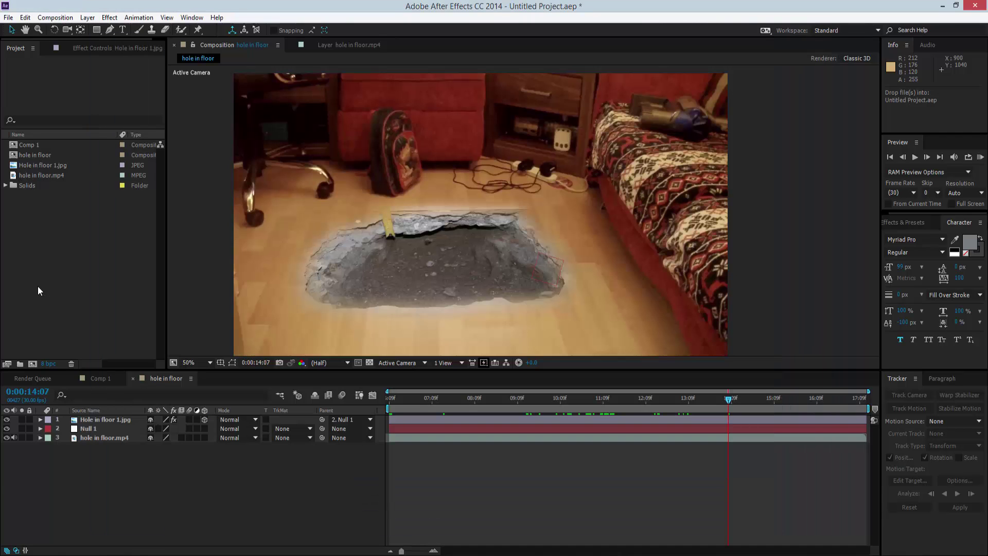
pyautogui.moveTo(31, 152); pyautogui.dragTo(395, 267)
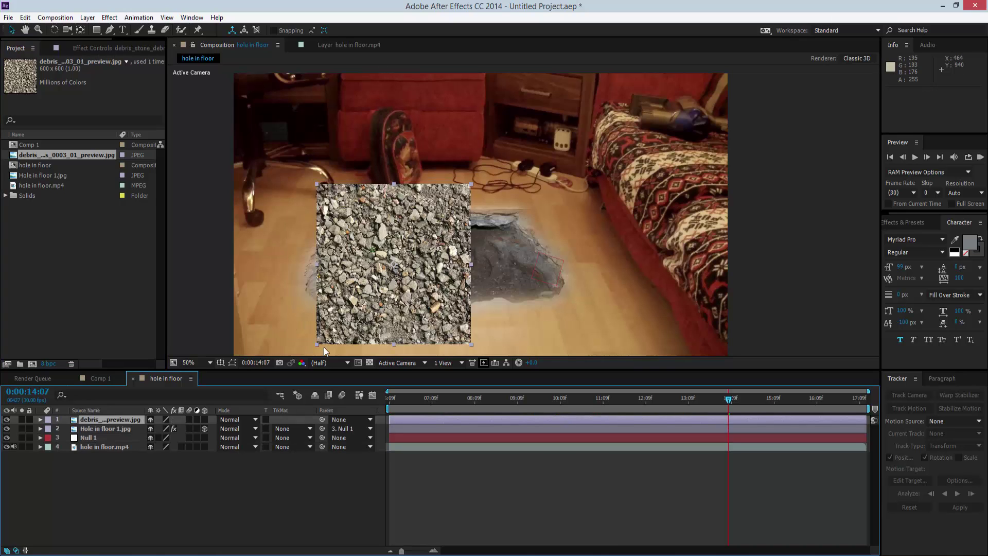
# Make the debris layer 3D, tilt it to an X orientation of 302° and place it over the hole's front-left corner
pyautogui.click(205, 419)
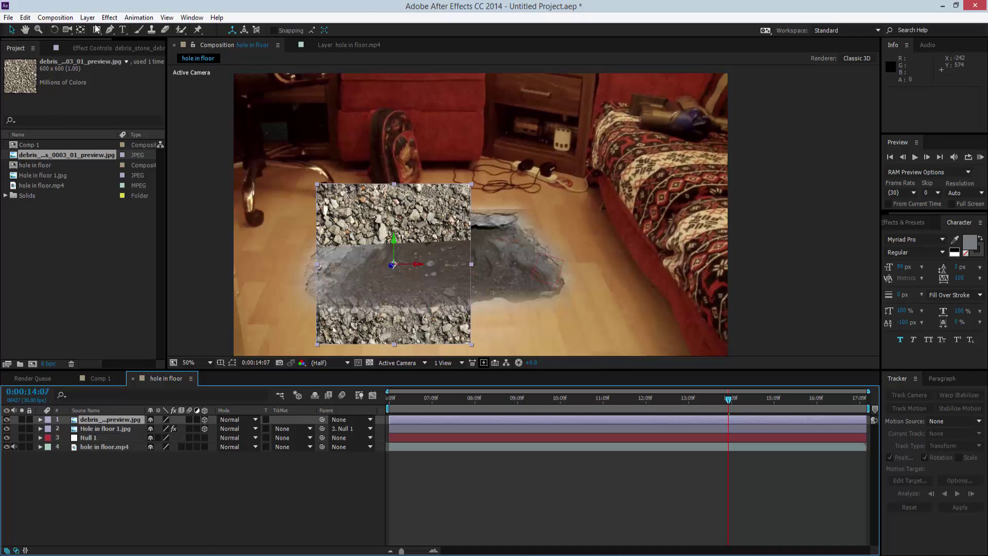
pyautogui.click(54, 29)
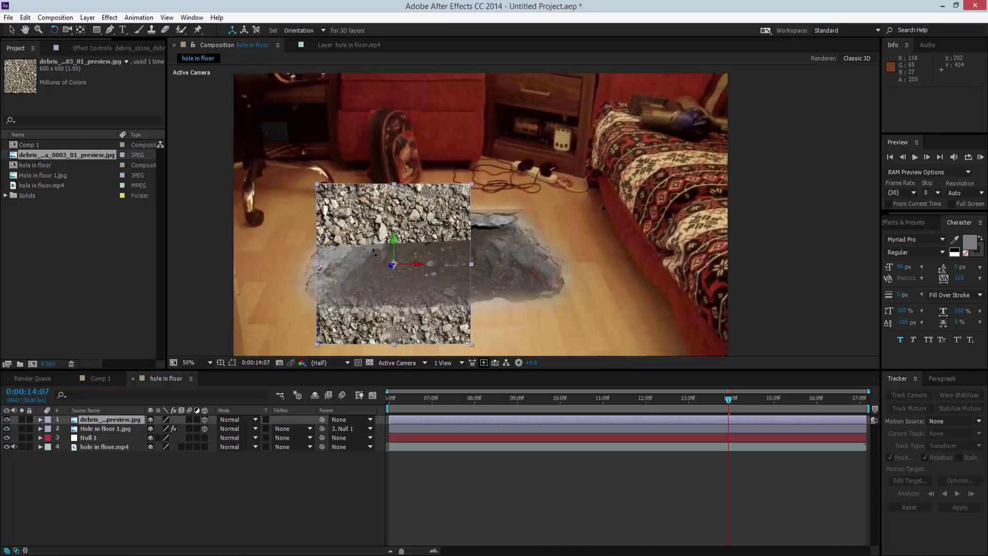
pyautogui.moveTo(387, 339); pyautogui.dragTo(387, 326)
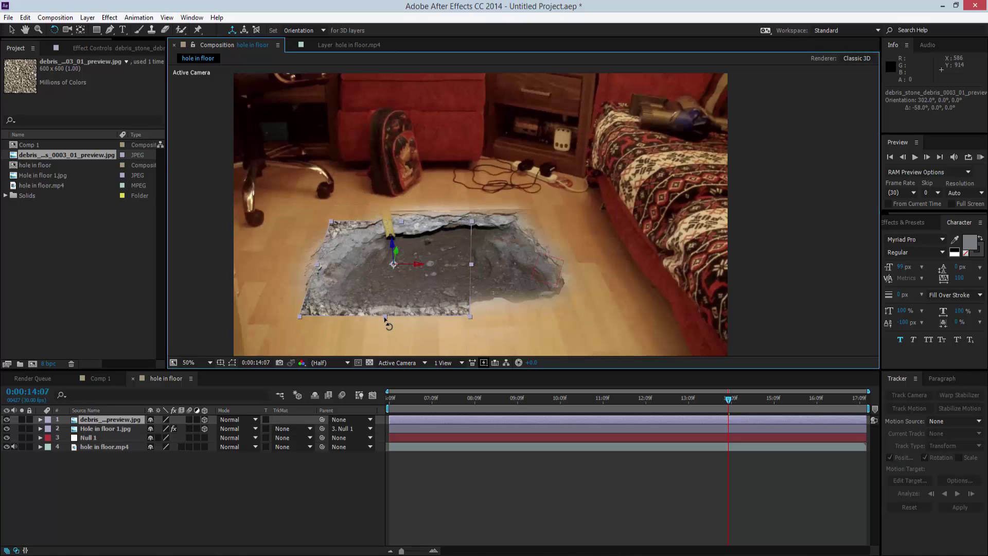
pyautogui.click(12, 29)
pyautogui.moveTo(406, 276); pyautogui.dragTo(385, 302)
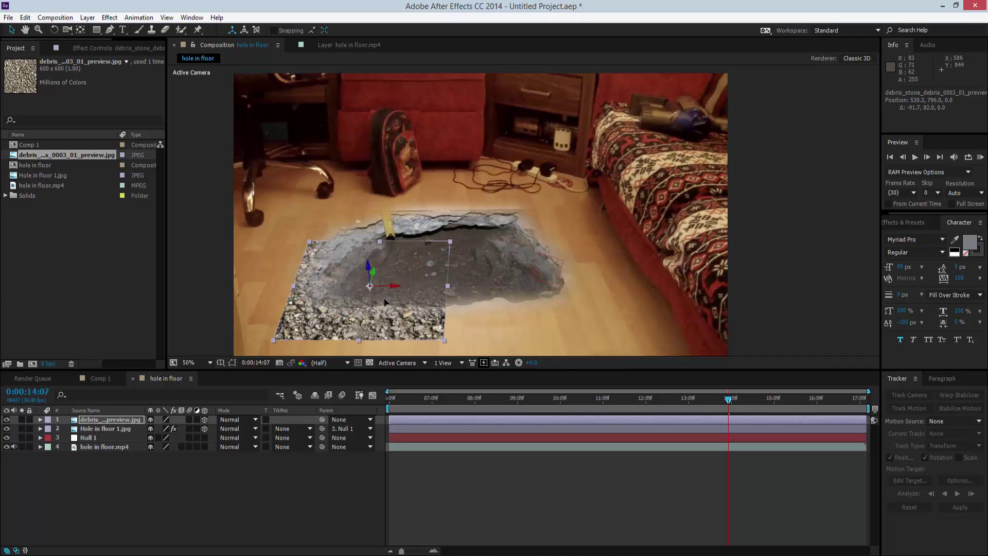
# Mask the debris with the Pen tool to a 12-point irregular strip along the hole's front-left rim and nudge it closer to the hole
pyautogui.click(110, 29)
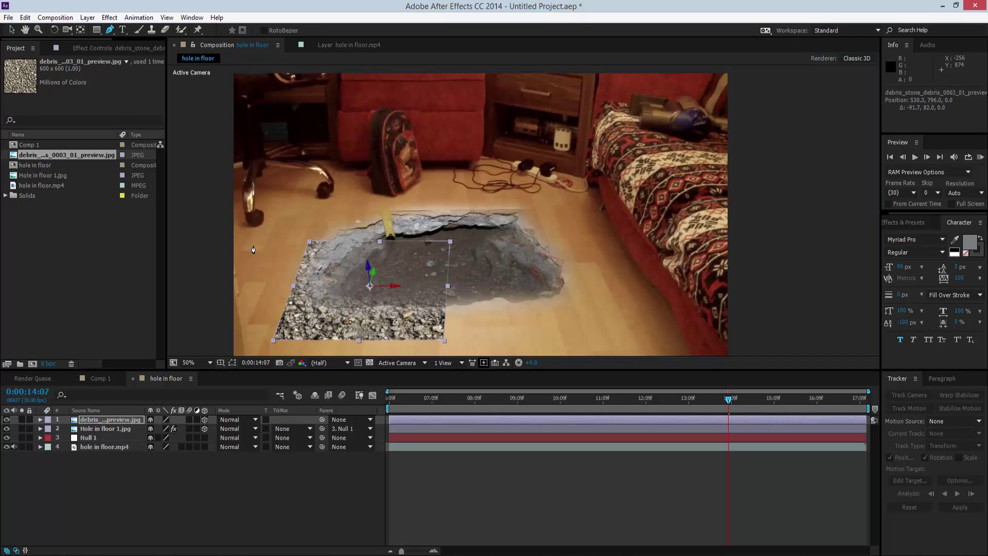
pyautogui.click(285, 328)
pyautogui.click(317, 338)
pyautogui.click(383, 331)
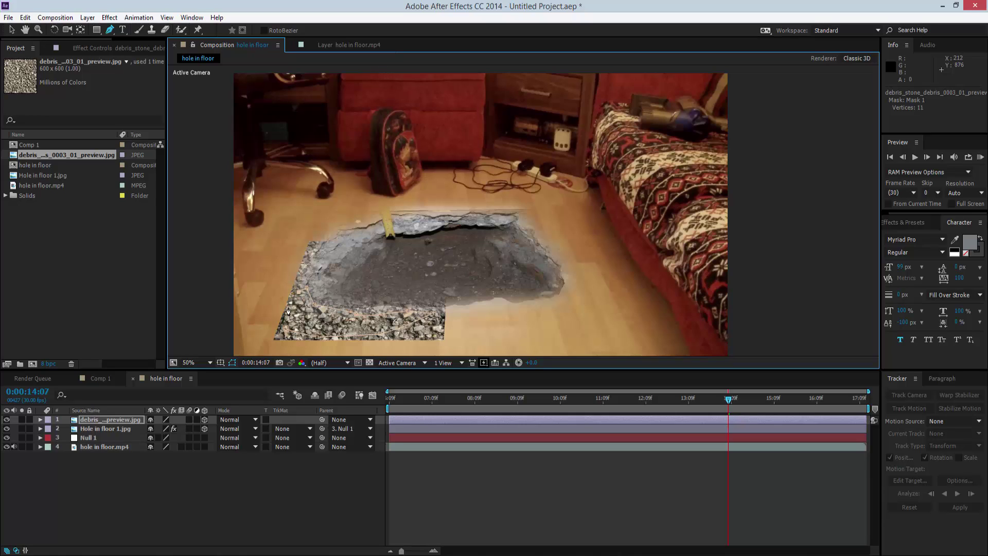
pyautogui.click(285, 328)
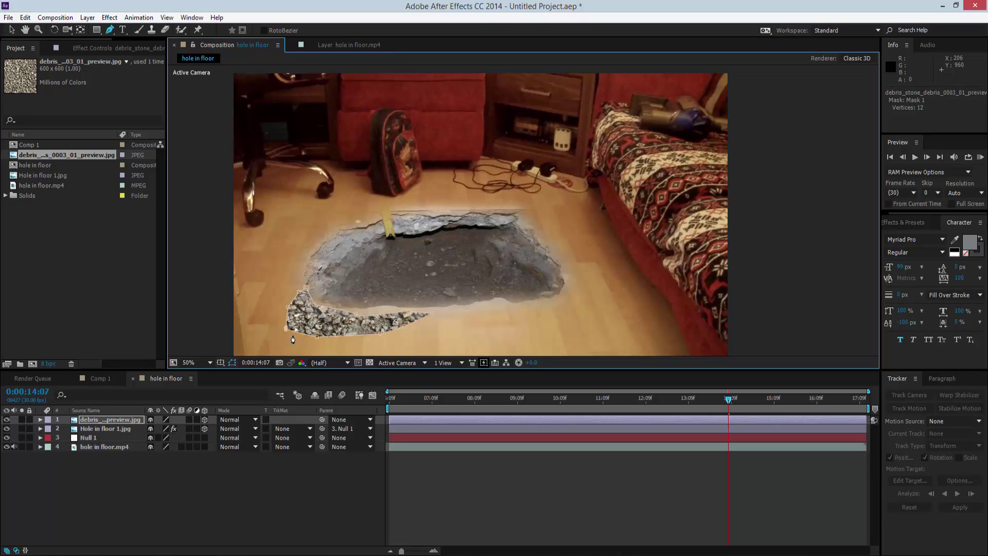
pyautogui.click(12, 30)
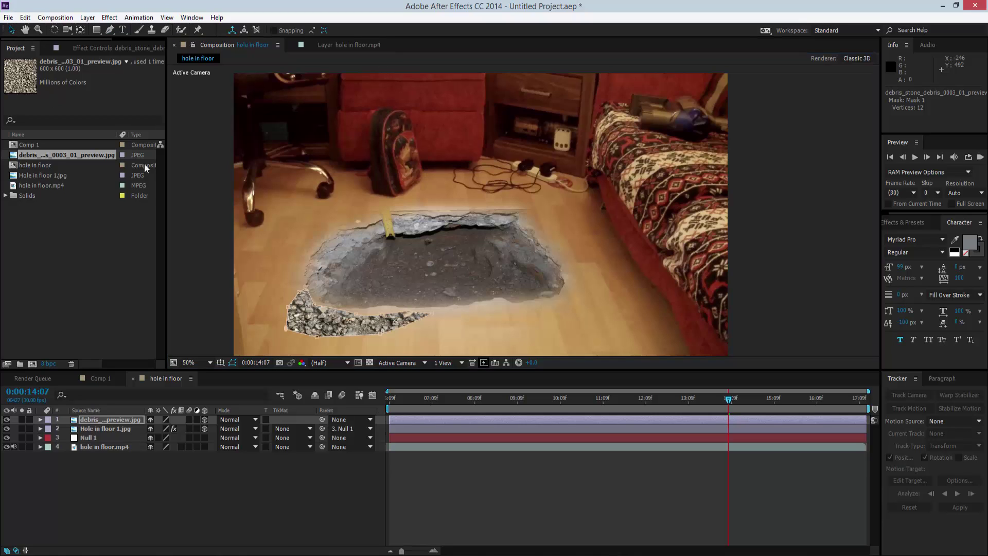
pyautogui.click(325, 320)
pyautogui.moveTo(323, 326); pyautogui.dragTo(321, 322)
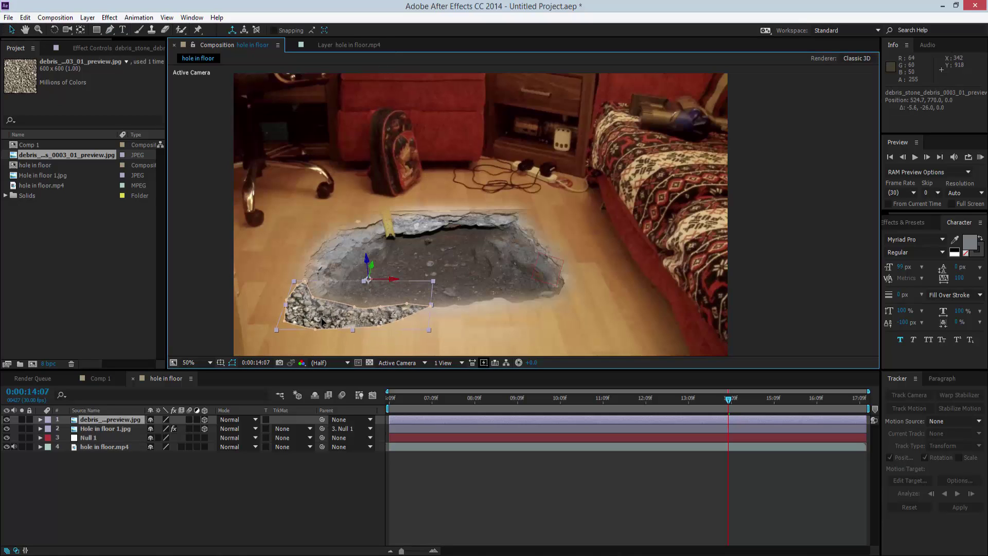
# Set the debris layer's mask feather to 72 pixels and shift the strip slightly against the hole's edge
pyautogui.click(97, 419)
pyautogui.press('f')
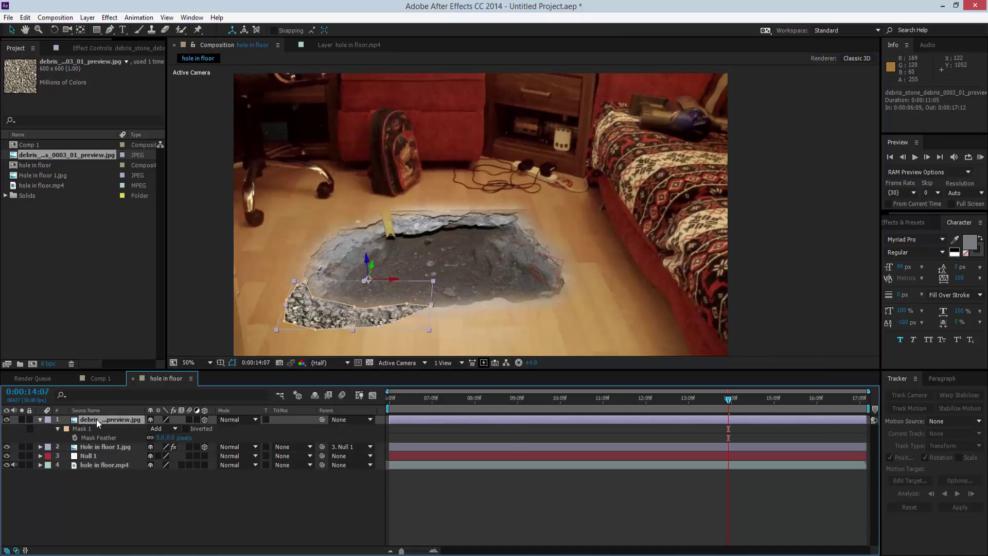
pyautogui.moveTo(164, 438); pyautogui.dragTo(206, 433)
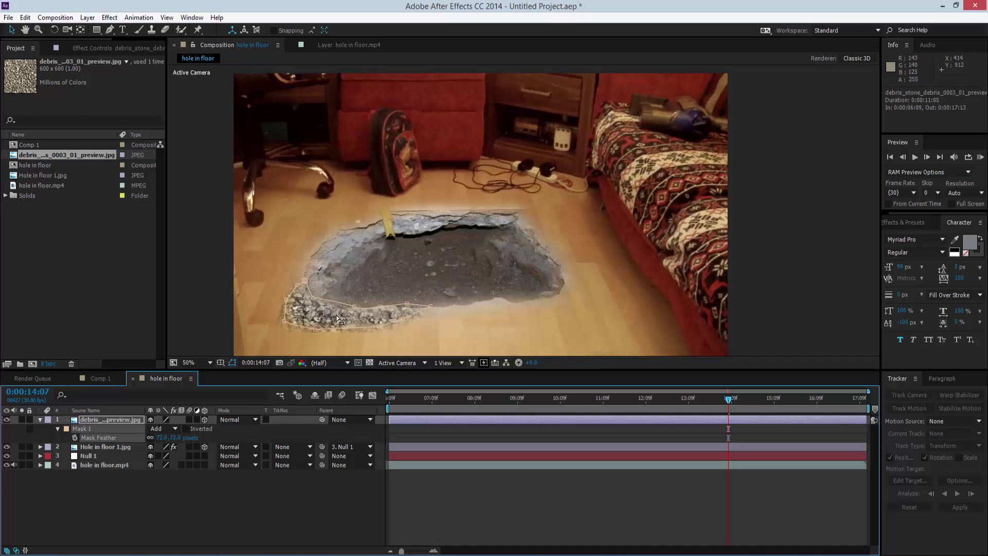
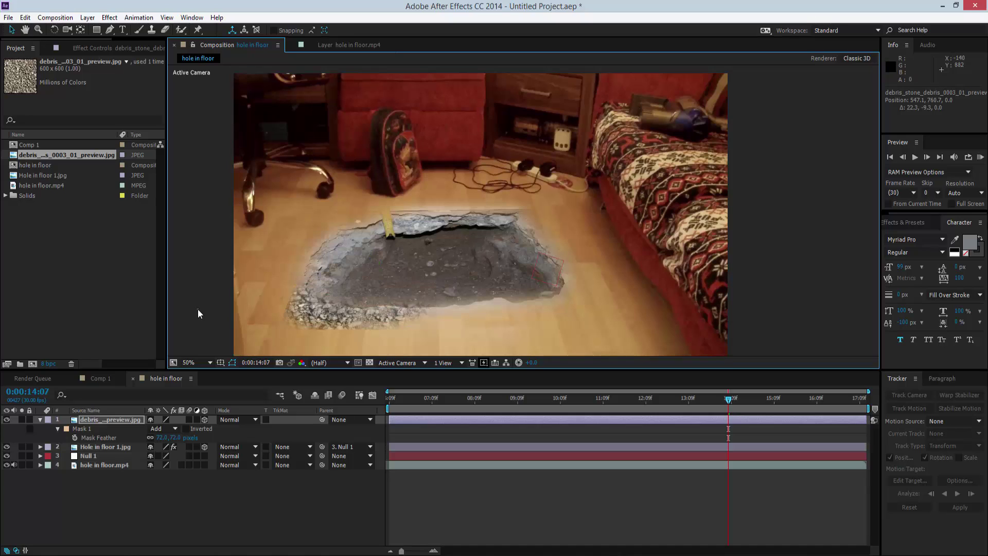
pyautogui.click(197, 308)
pyautogui.moveTo(331, 314); pyautogui.dragTo(308, 317)
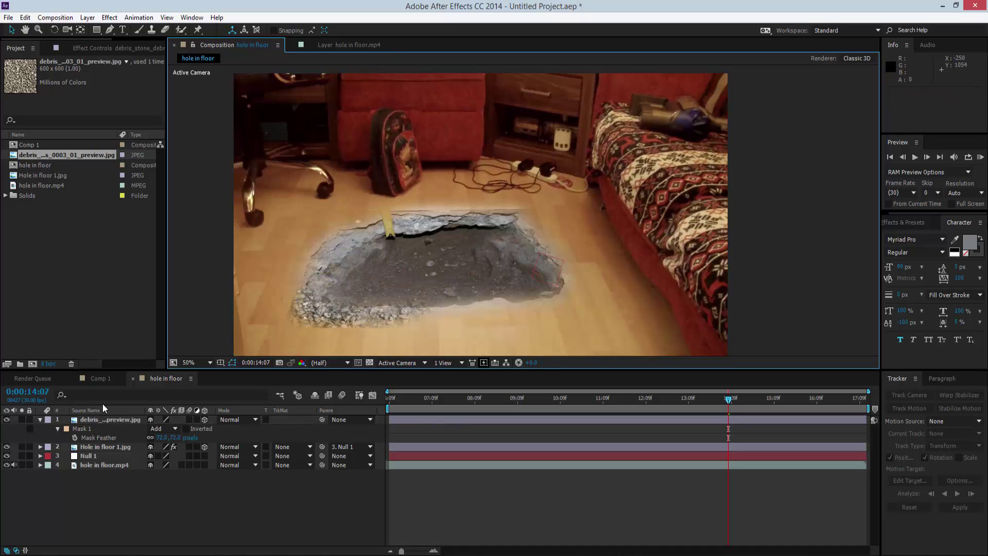
# Collapse the debris layer's properties and parent the layer to Null 1
pyautogui.click(40, 419)
pyautogui.click(103, 429)
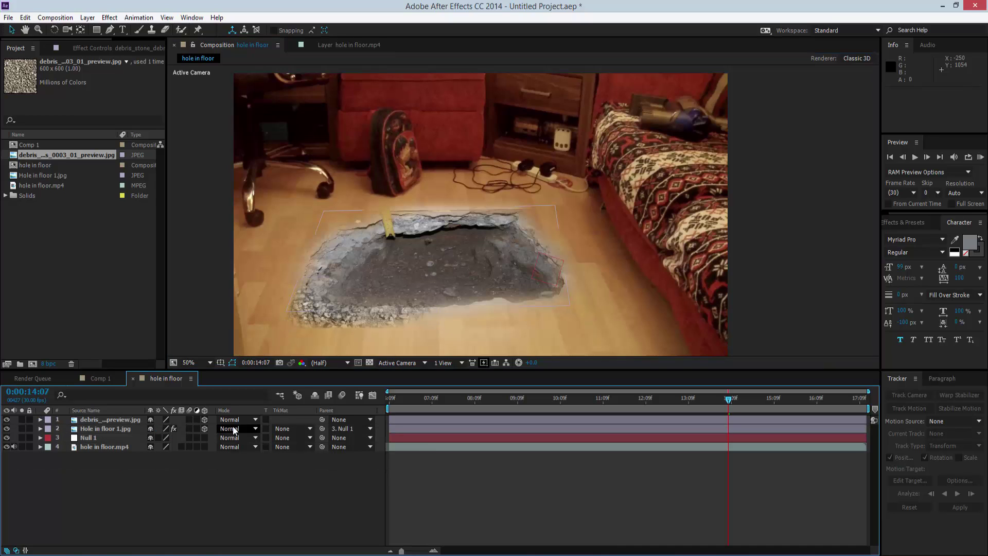
pyautogui.click(131, 418)
pyautogui.click(154, 429)
pyautogui.click(254, 417)
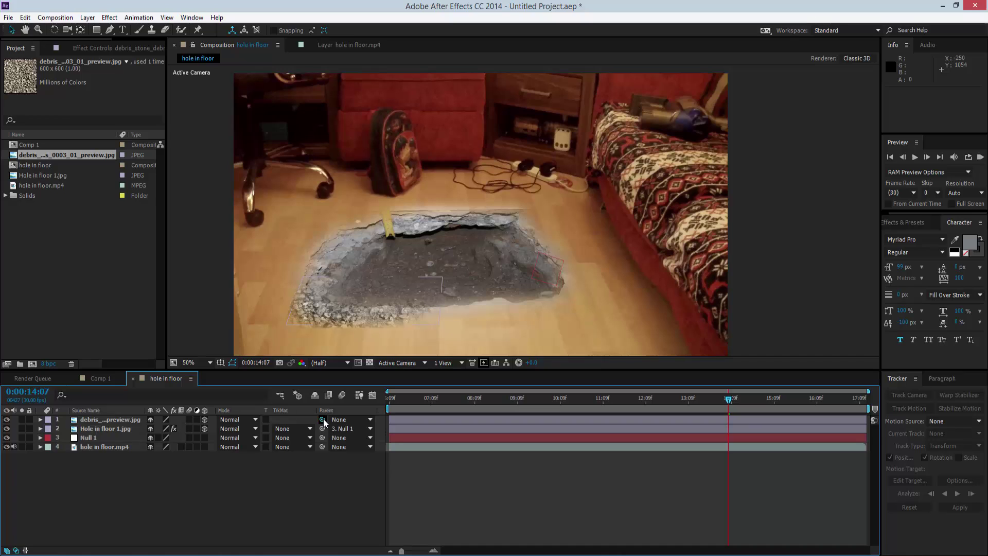
pyautogui.moveTo(322, 419); pyautogui.dragTo(119, 439)
# At 0:00:12:22, move the debris inward over the hole's rim and place its layer beneath Hole in floor 1.jpg
pyautogui.click(670, 399)
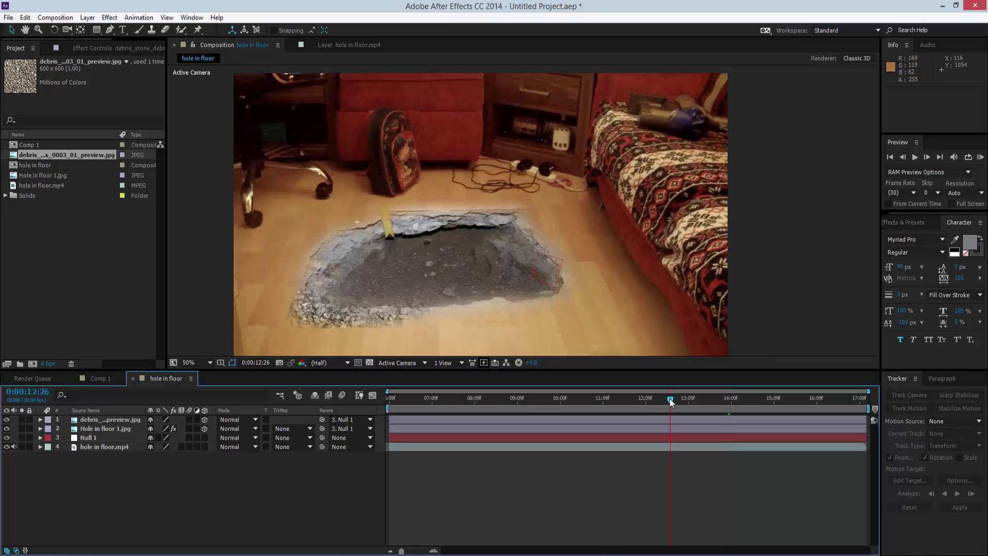
pyautogui.moveTo(670, 400)
pyautogui.mouseDown()
pyautogui.moveTo(596, 400)
pyautogui.moveTo(664, 399)
pyautogui.mouseUp()
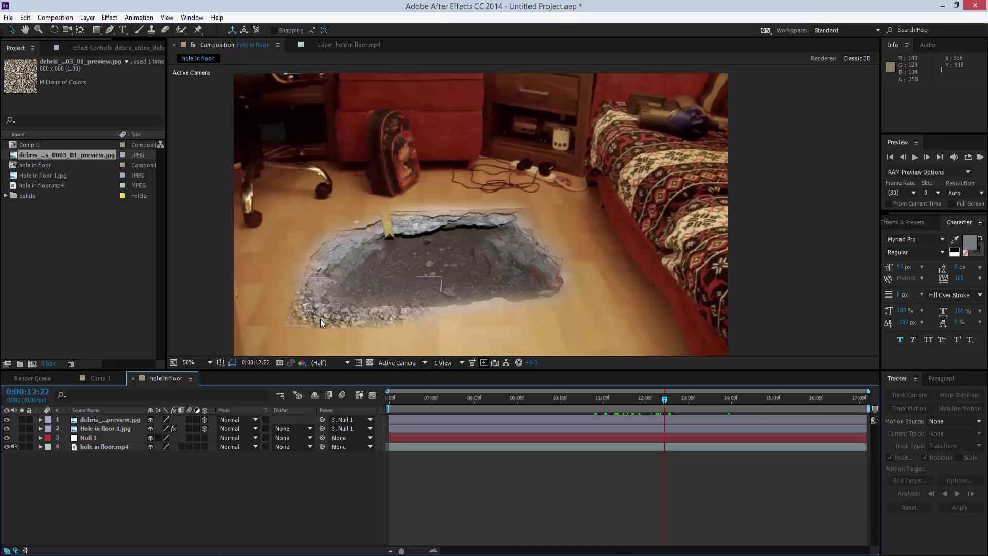
pyautogui.moveTo(308, 314); pyautogui.dragTo(319, 314)
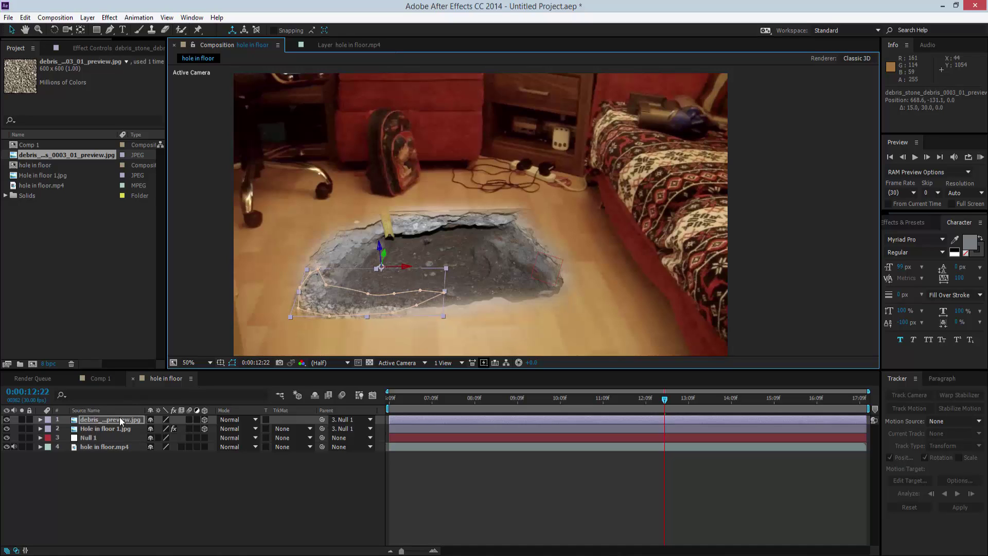
pyautogui.moveTo(119, 418); pyautogui.dragTo(114, 428)
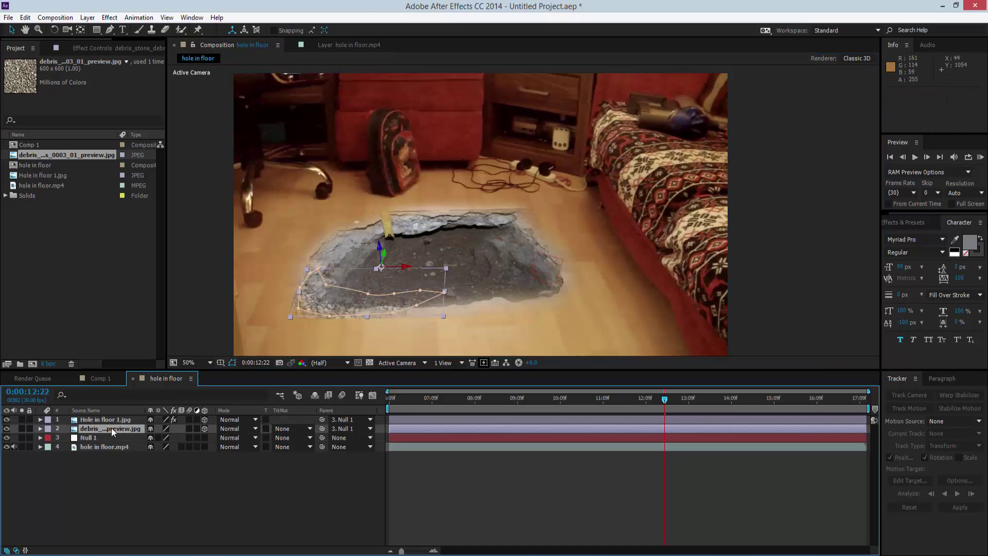
# Nudge the debris against the hole's front-left rim and set its mask feather to 4 pixels
pyautogui.moveTo(329, 315); pyautogui.dragTo(301, 305)
pyautogui.click(321, 317)
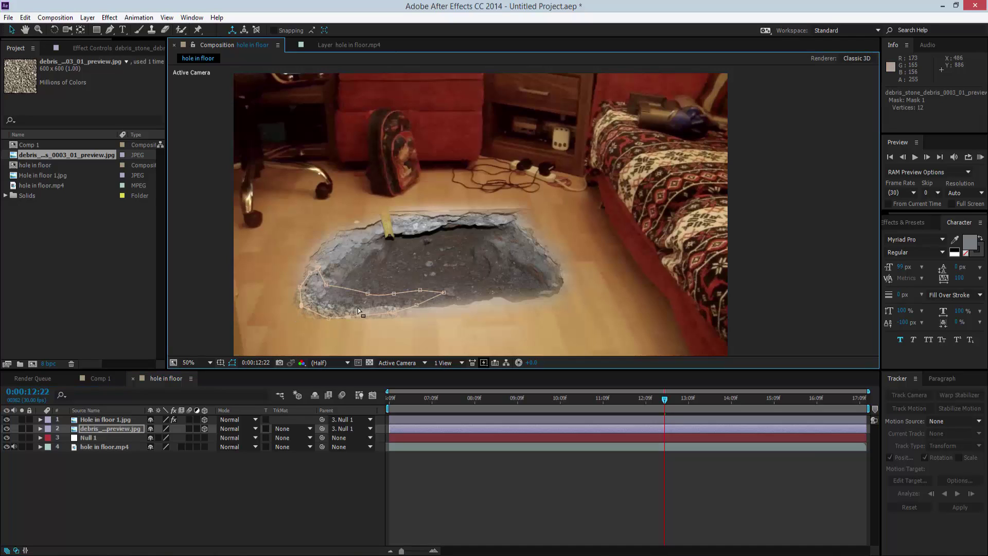
pyautogui.click(106, 427)
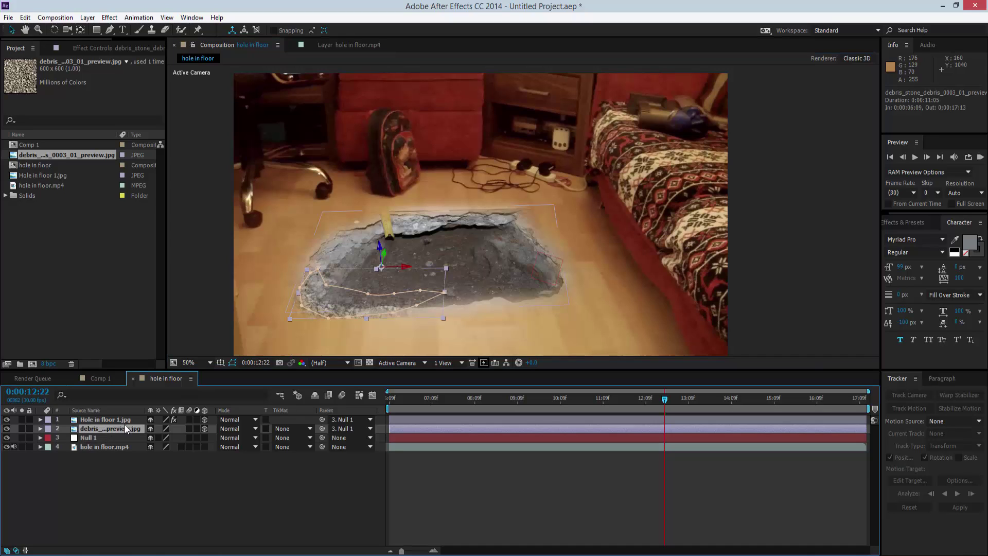
pyautogui.press('f')
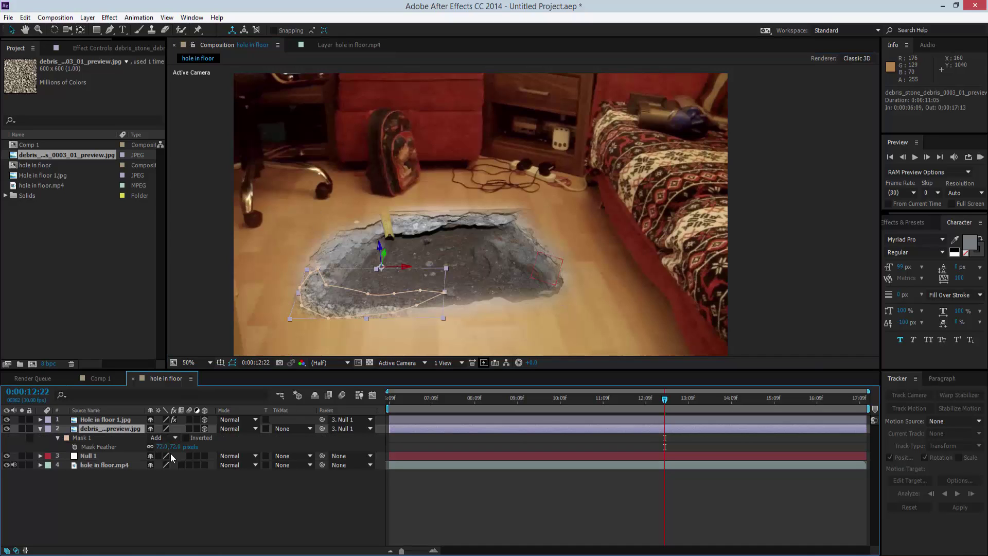
pyautogui.moveTo(164, 447); pyautogui.dragTo(133, 446)
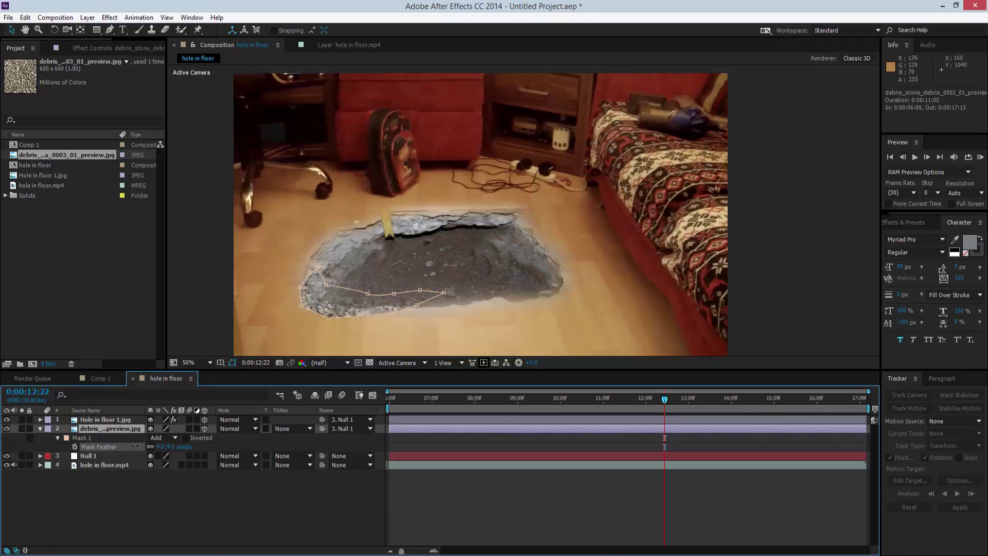
pyautogui.click(211, 332)
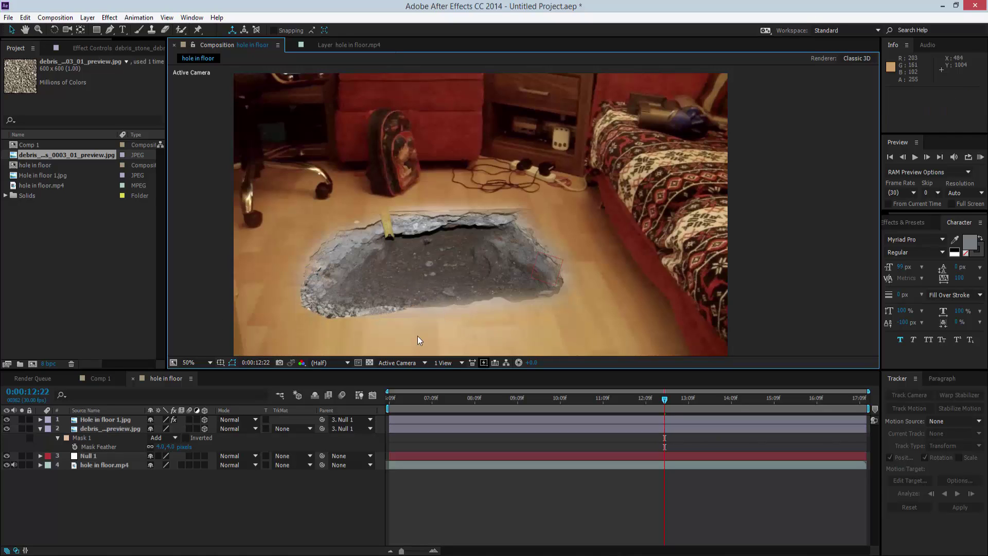
# Shift the Hole in floor 1.jpg layer slightly against the debris and scrub between 0:00:07:25 and 0:00:15:25 to check the tracked composite
pyautogui.moveTo(325, 311); pyautogui.dragTo(326, 313)
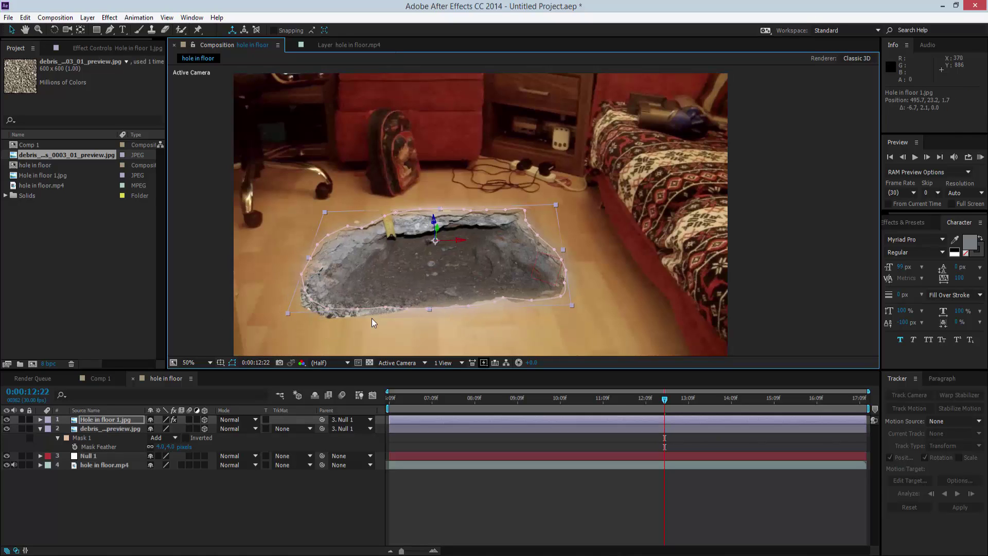
pyautogui.click(640, 398)
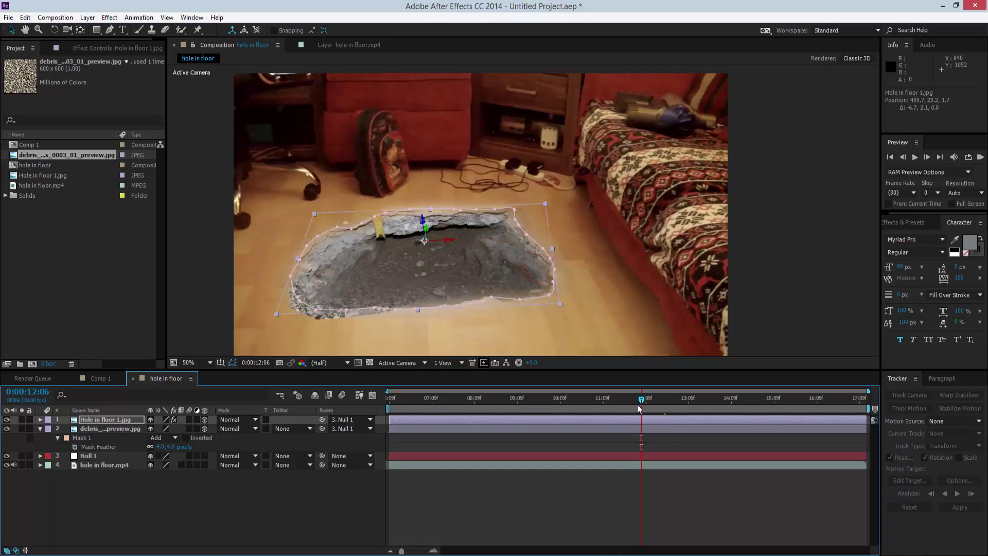
pyautogui.click(599, 340)
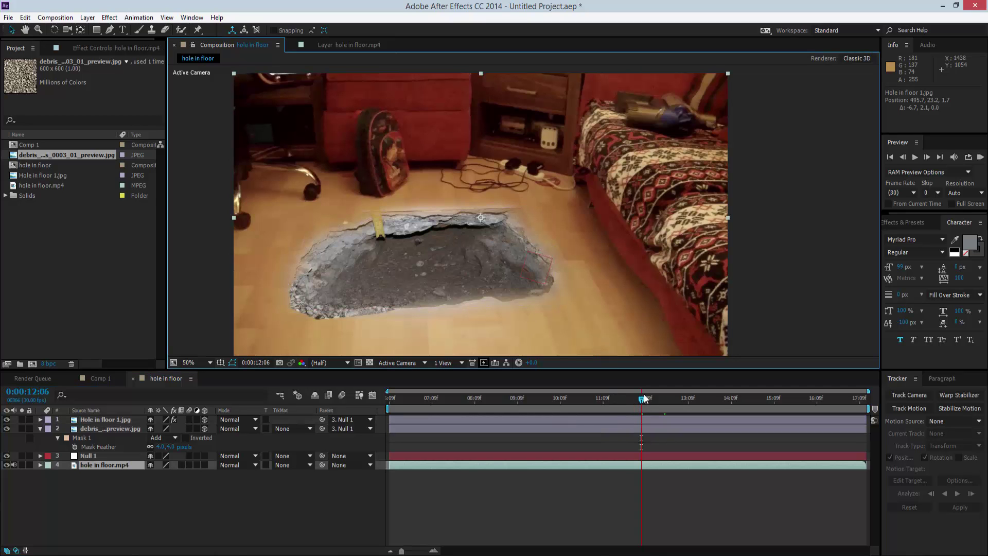
pyautogui.moveTo(644, 399); pyautogui.dragTo(454, 399)
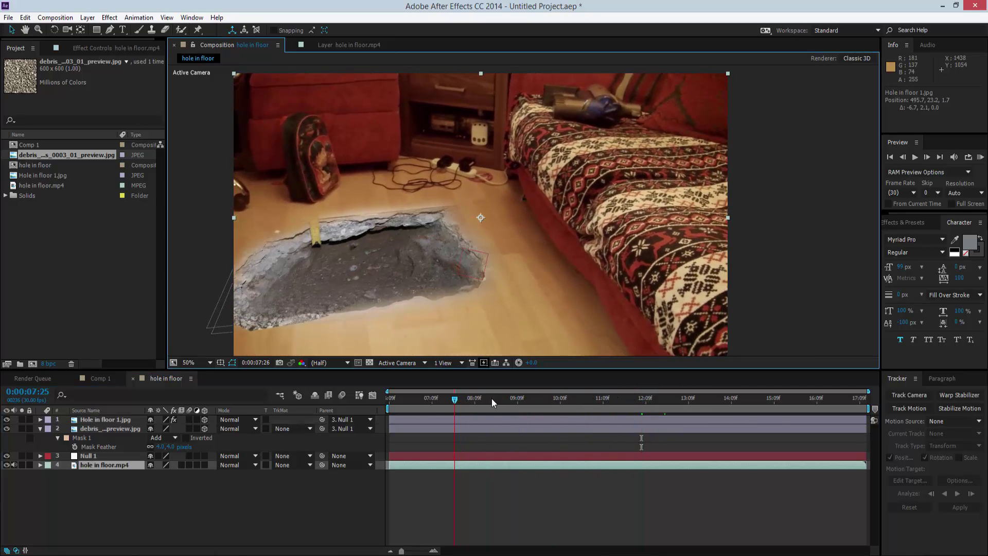
pyautogui.moveTo(594, 401); pyautogui.dragTo(741, 410)
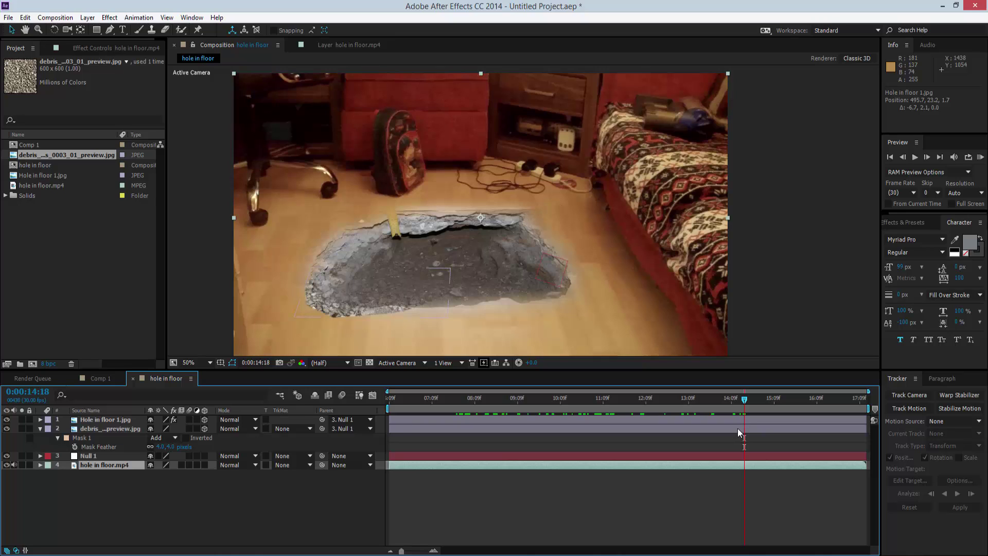
pyautogui.moveTo(743, 404); pyautogui.dragTo(798, 425)
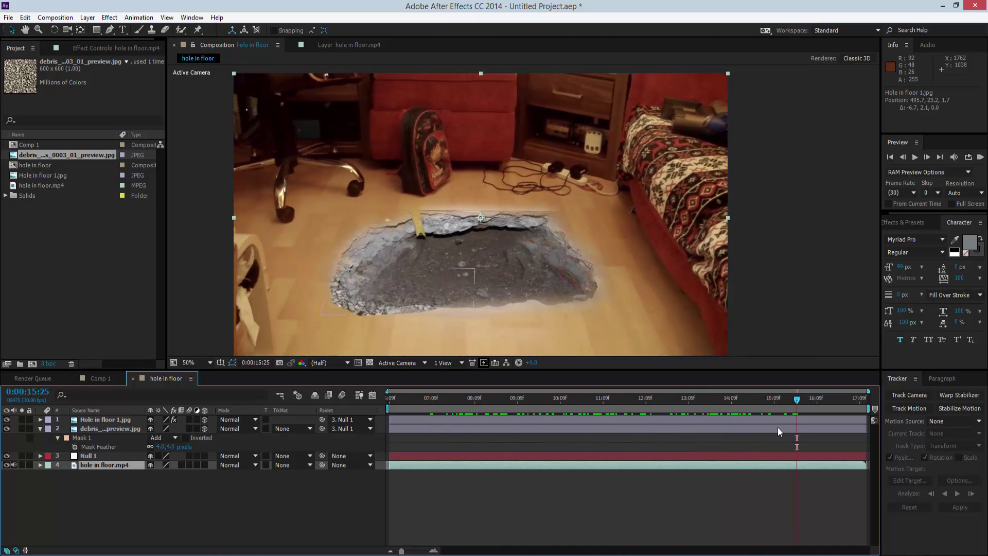